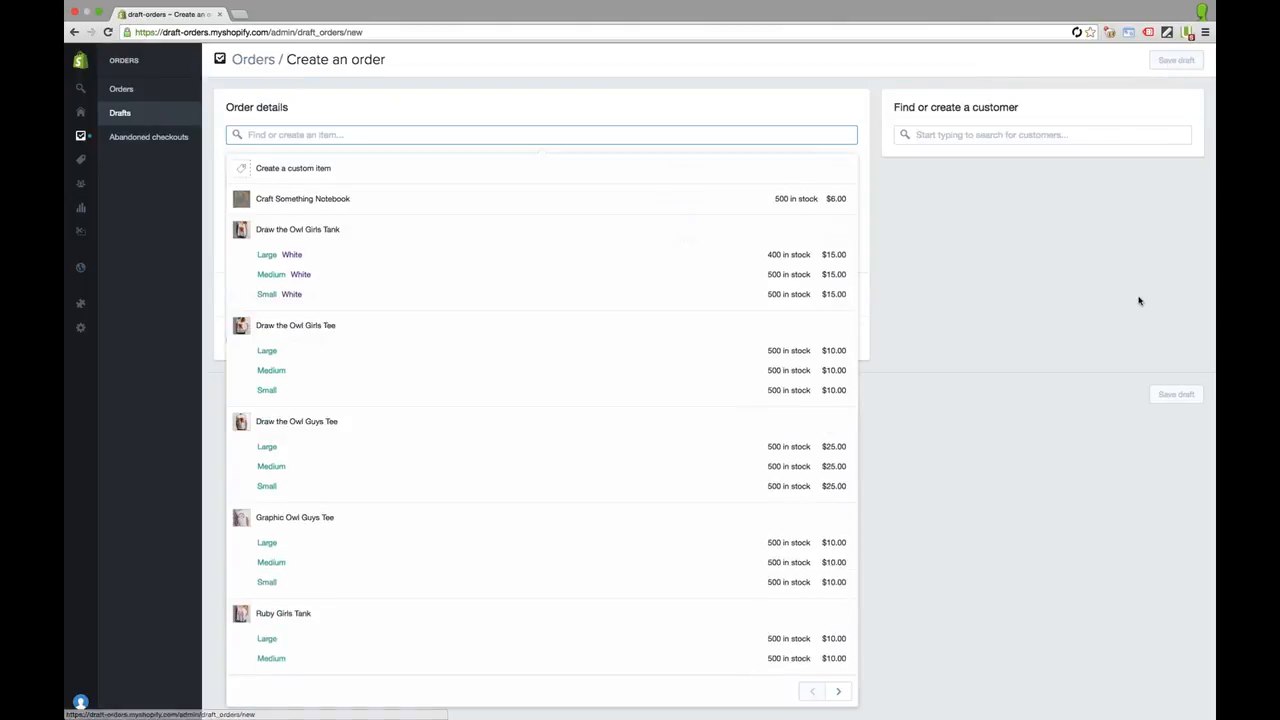
pyautogui.click(1138, 300)
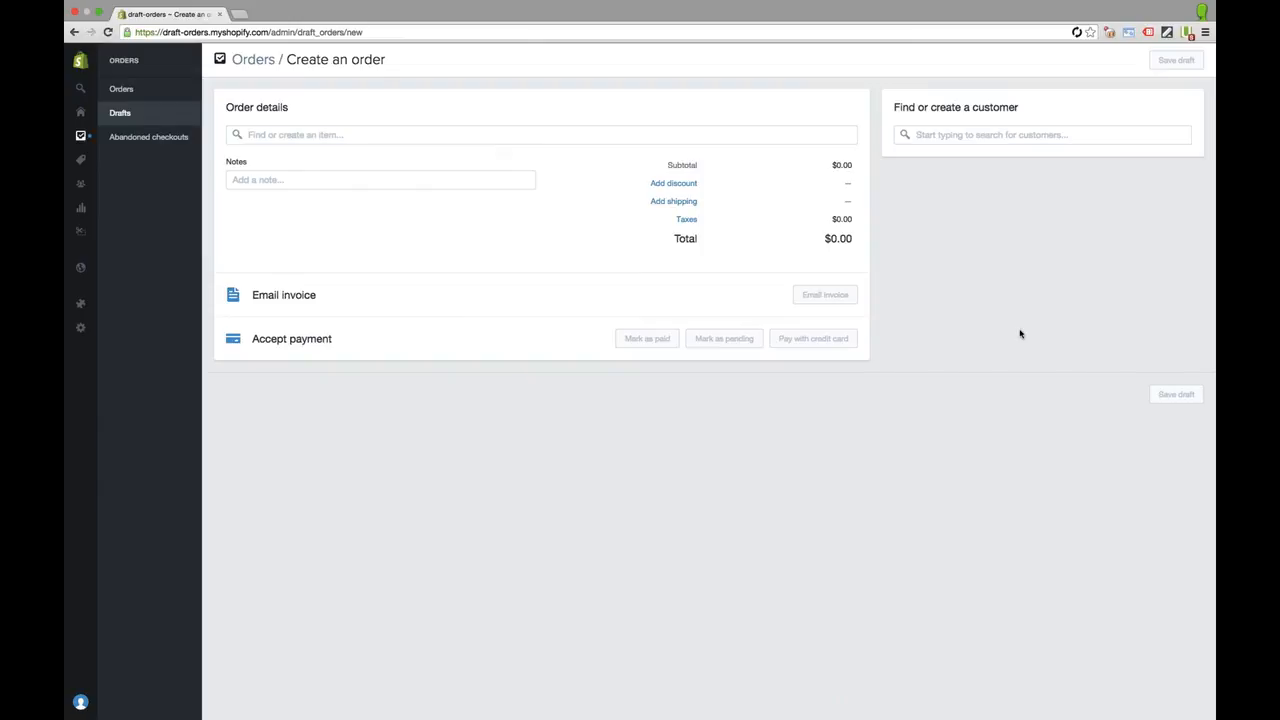
pyautogui.click(438, 181)
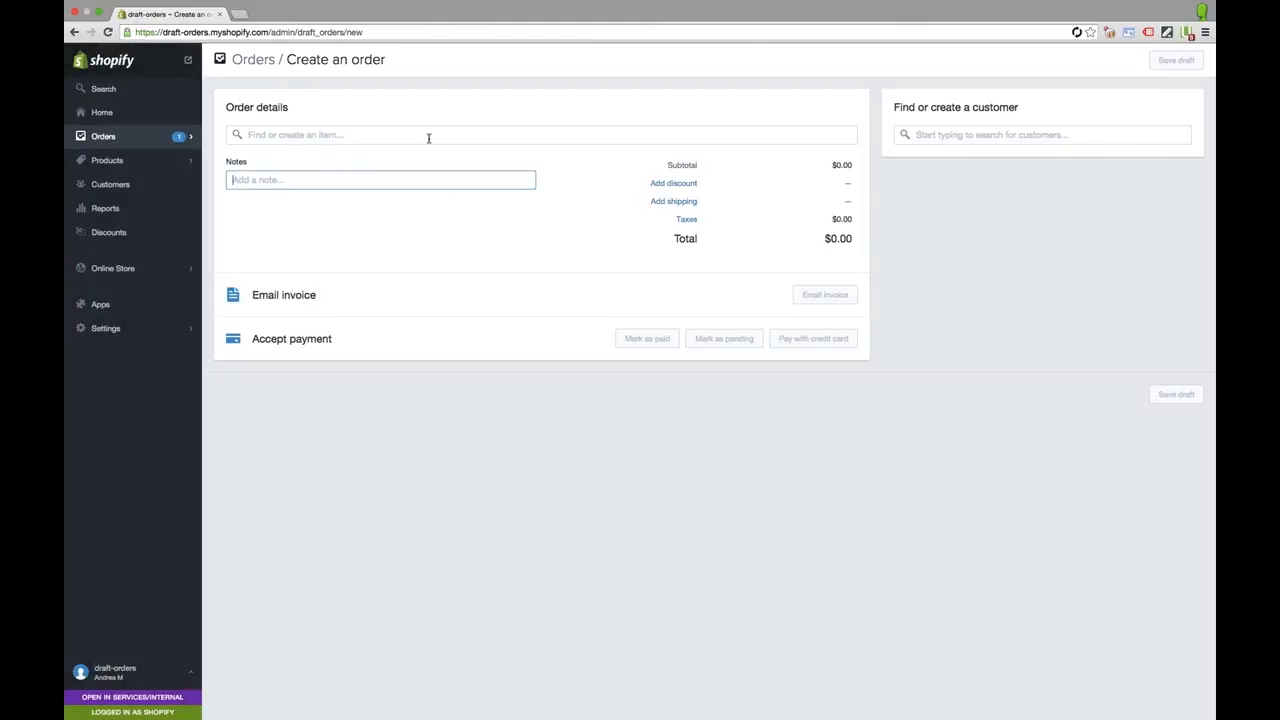
pyautogui.click(296, 133)
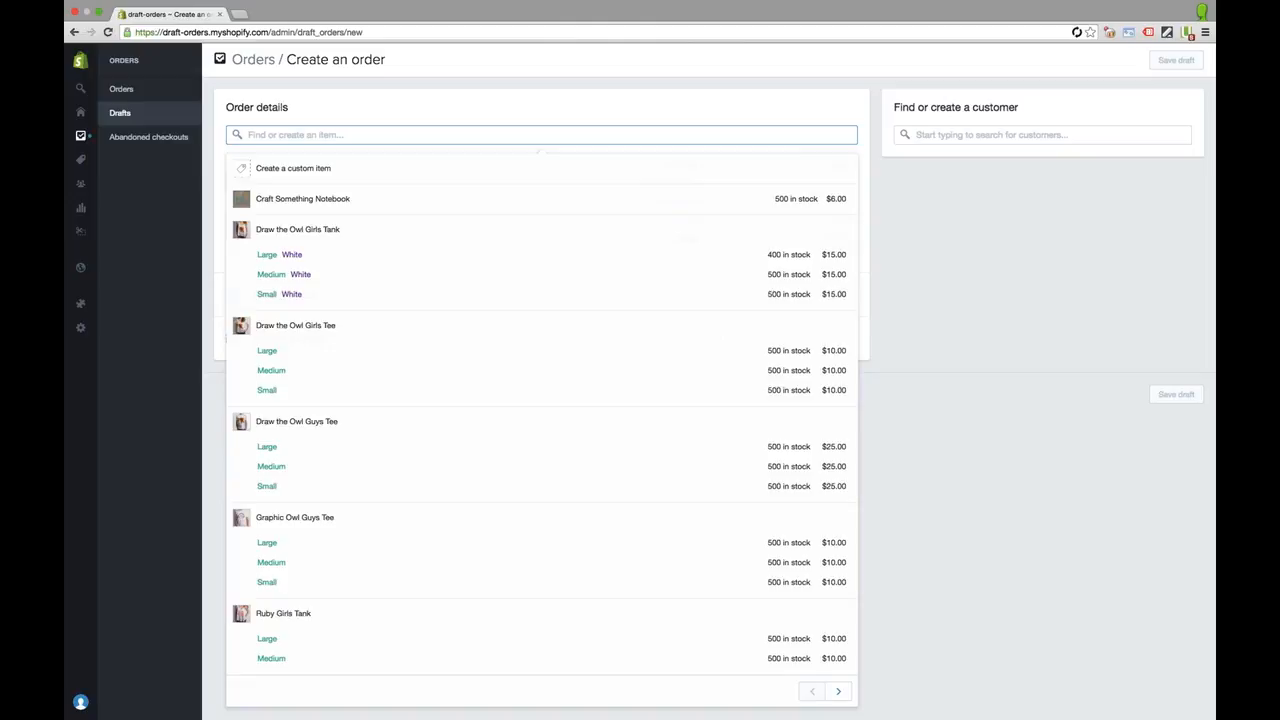
# Add 100 of the Large Draw the Owl Girls Tee at $10.00 each, totalling $1,000.00
pyautogui.click(499, 359)
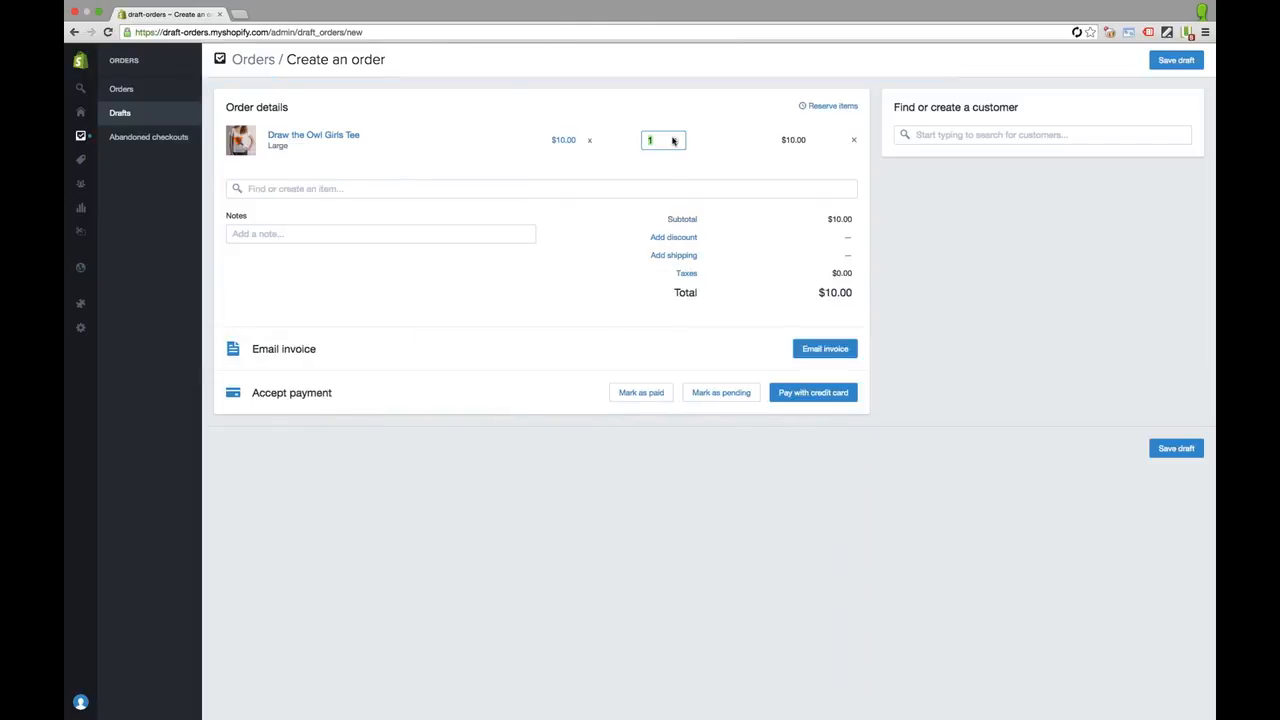
pyautogui.write('100')
pyautogui.press('Tab')
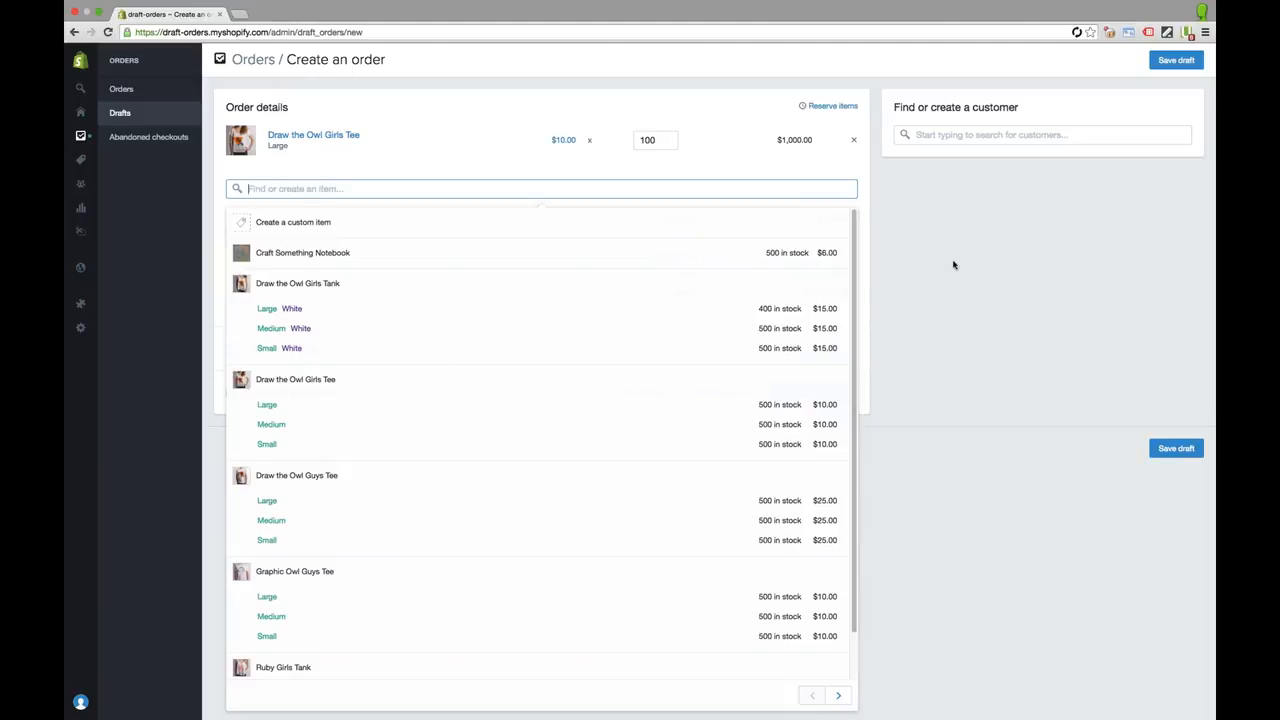
pyautogui.click(565, 148)
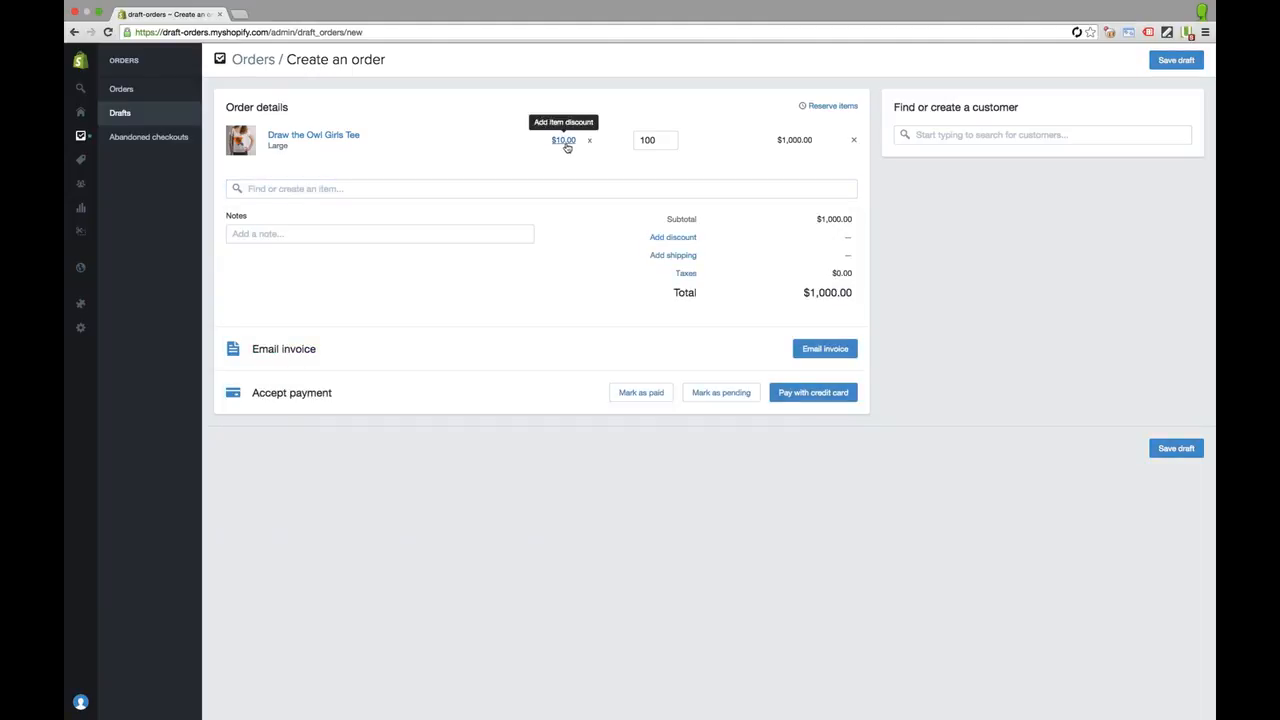
# Apply a 60% discount with reason 'Wholesale' to the tee, making it $4.00 each
pyautogui.click(564, 141)
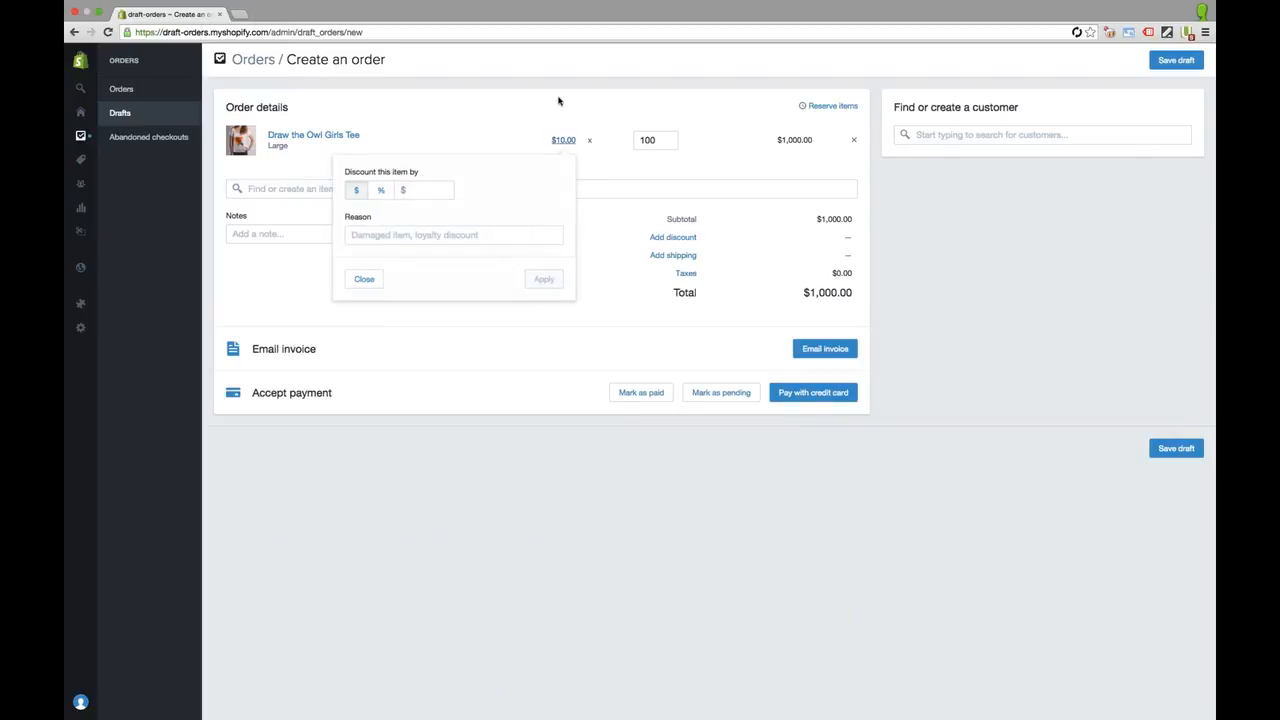
pyautogui.click(381, 191)
pyautogui.click(410, 188)
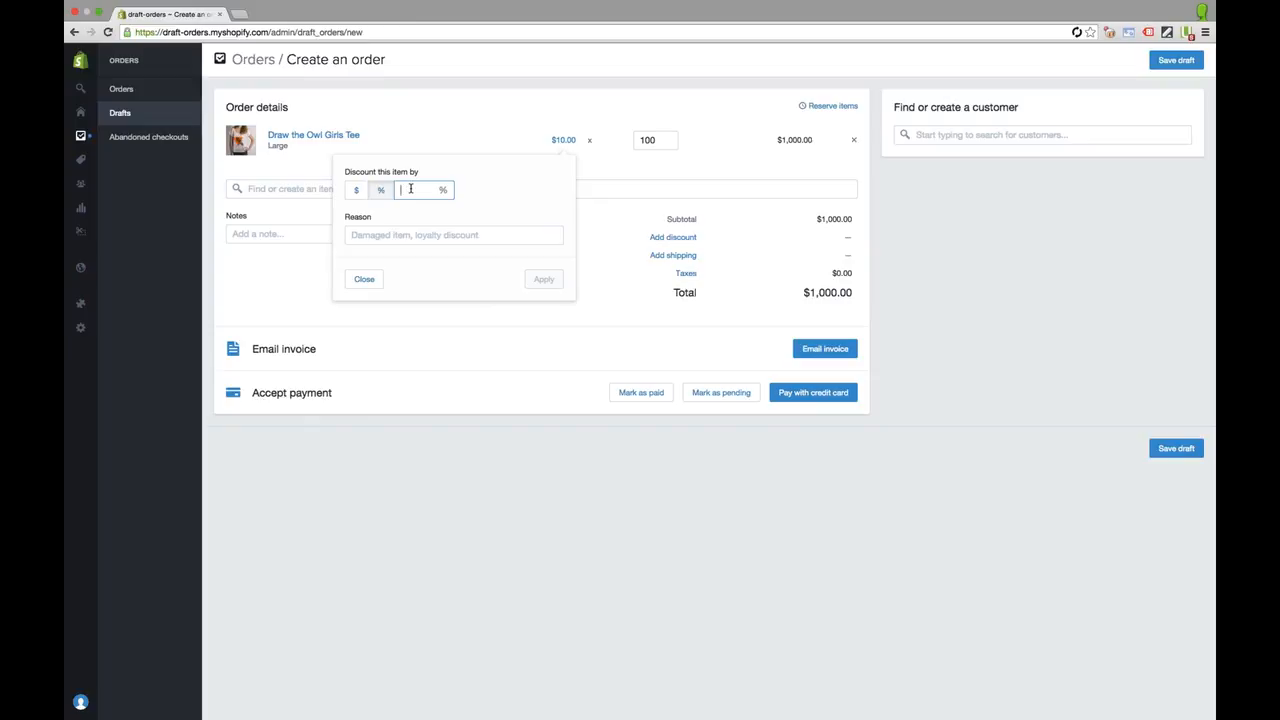
pyautogui.write('60')
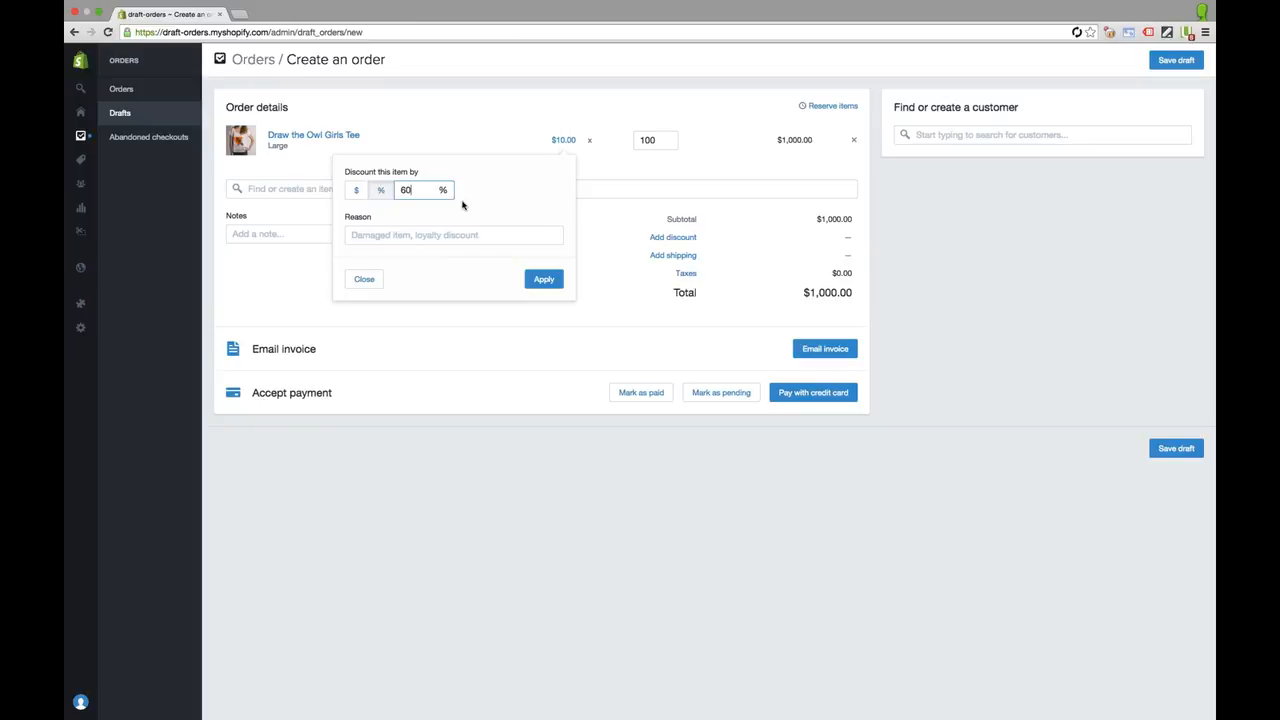
pyautogui.press('Tab')
pyautogui.write('Wholesale')
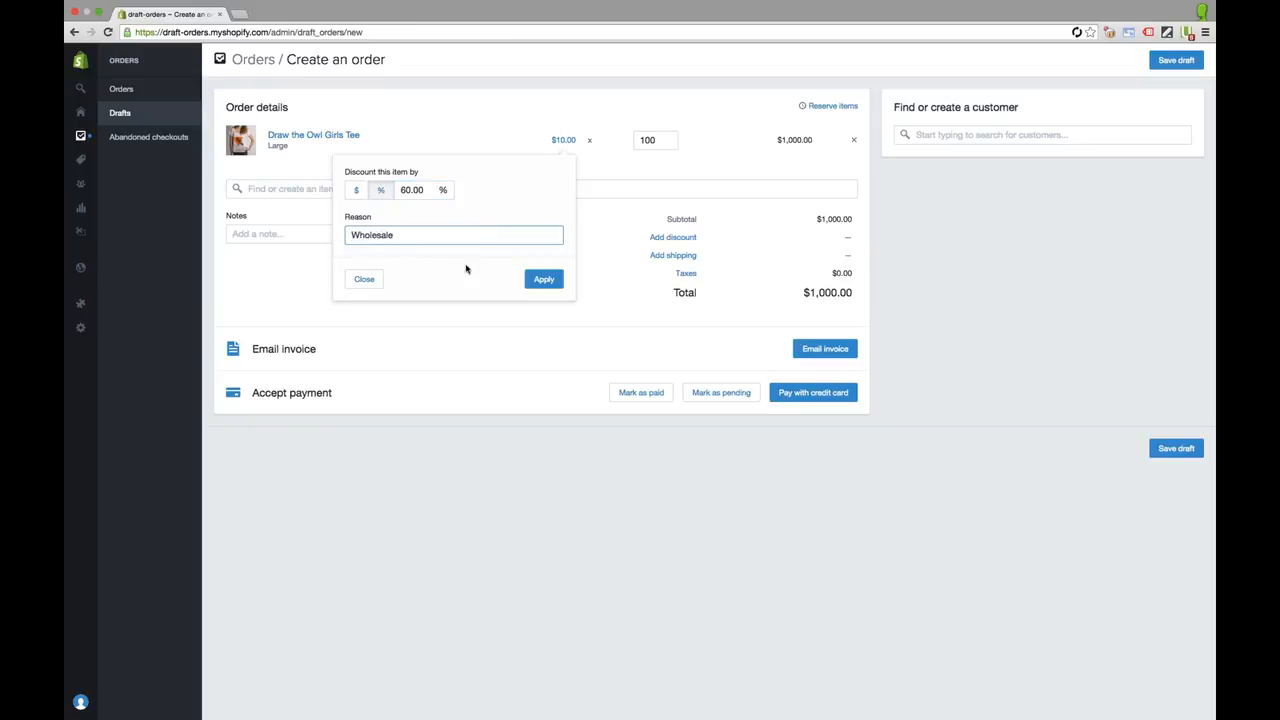
pyautogui.click(543, 280)
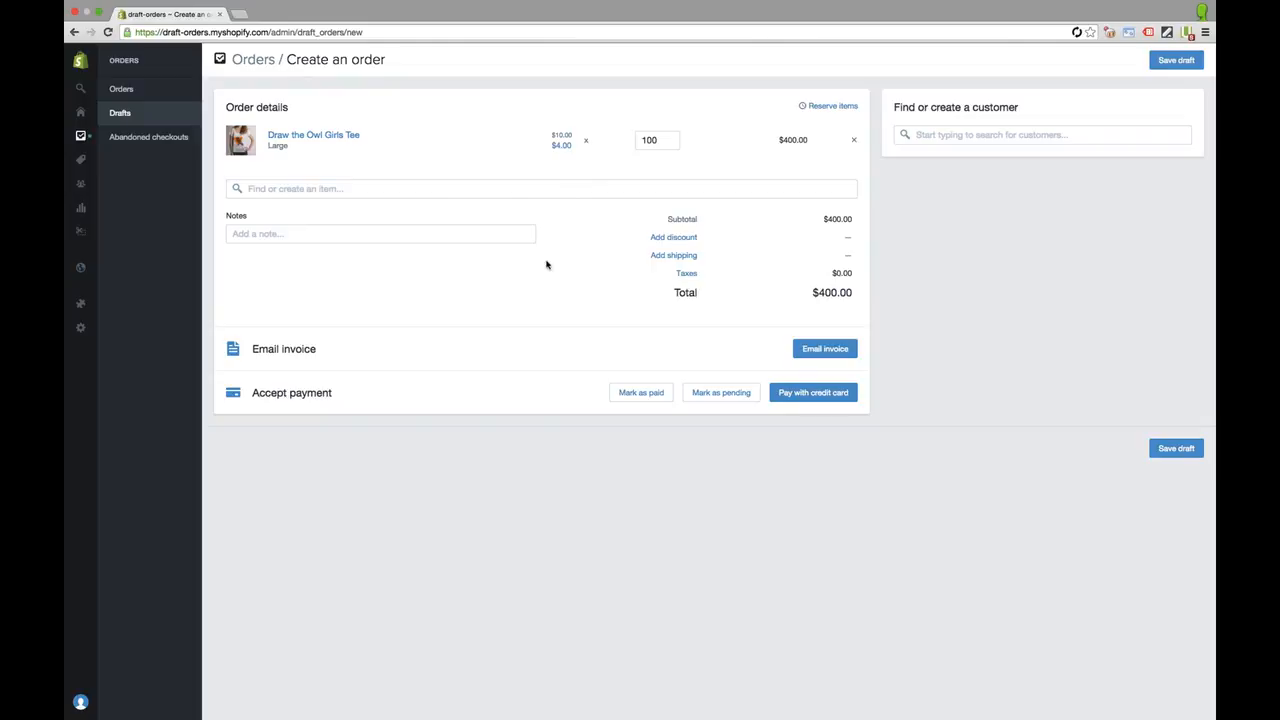
# Create a custom line item named 'Custom Colour' priced $1.00 with quantity 100
pyautogui.moveTo(81, 136)
pyautogui.click(470, 190)
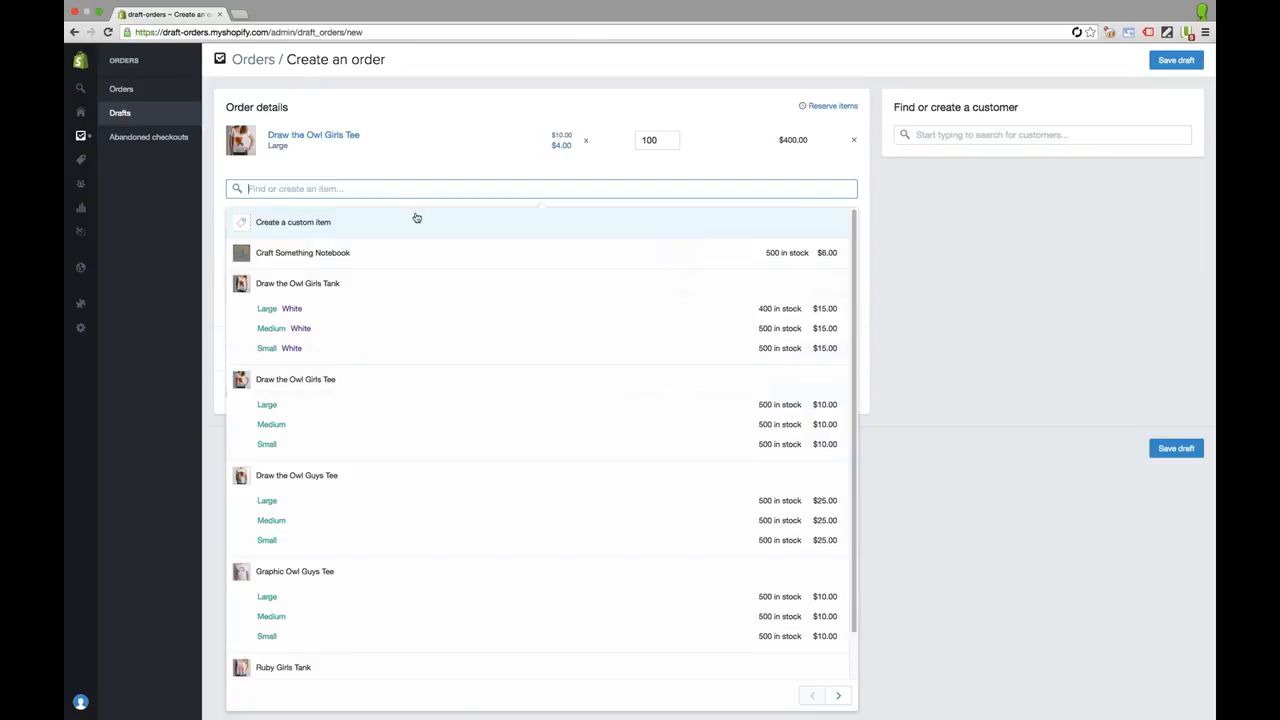
pyautogui.click(288, 223)
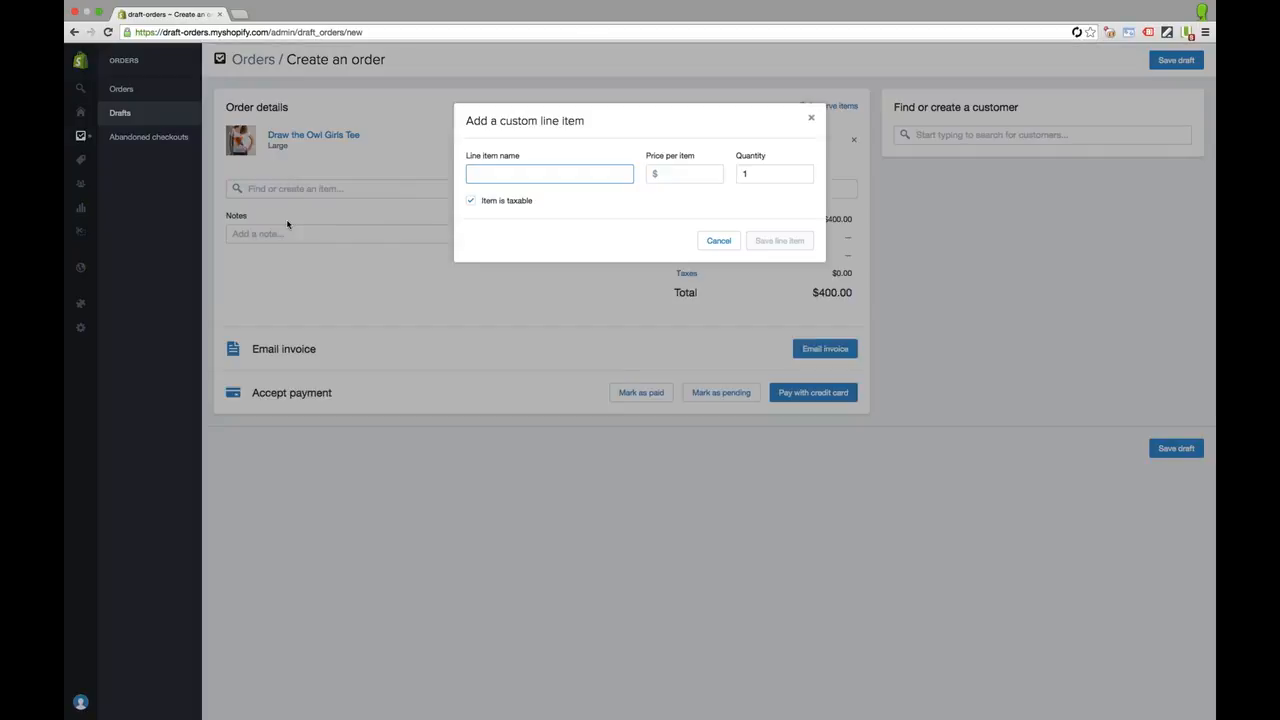
pyautogui.write('Custom Colour')
pyautogui.click(685, 172)
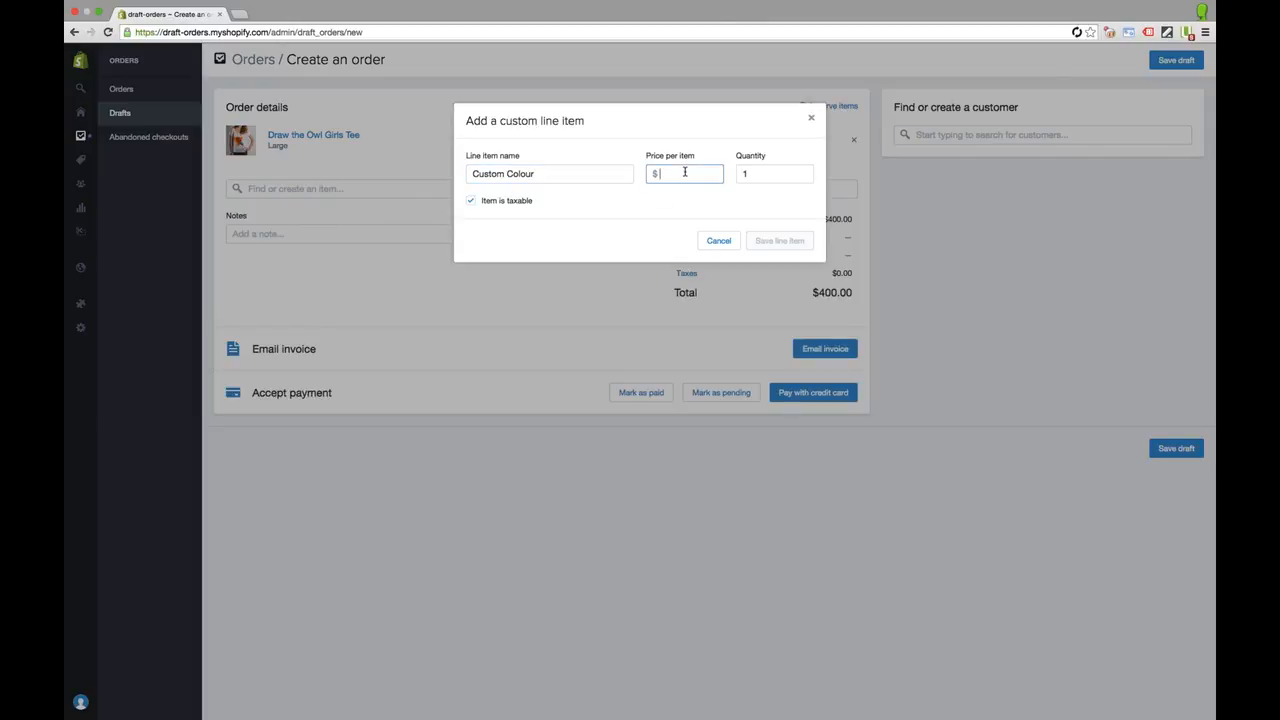
pyautogui.write('1')
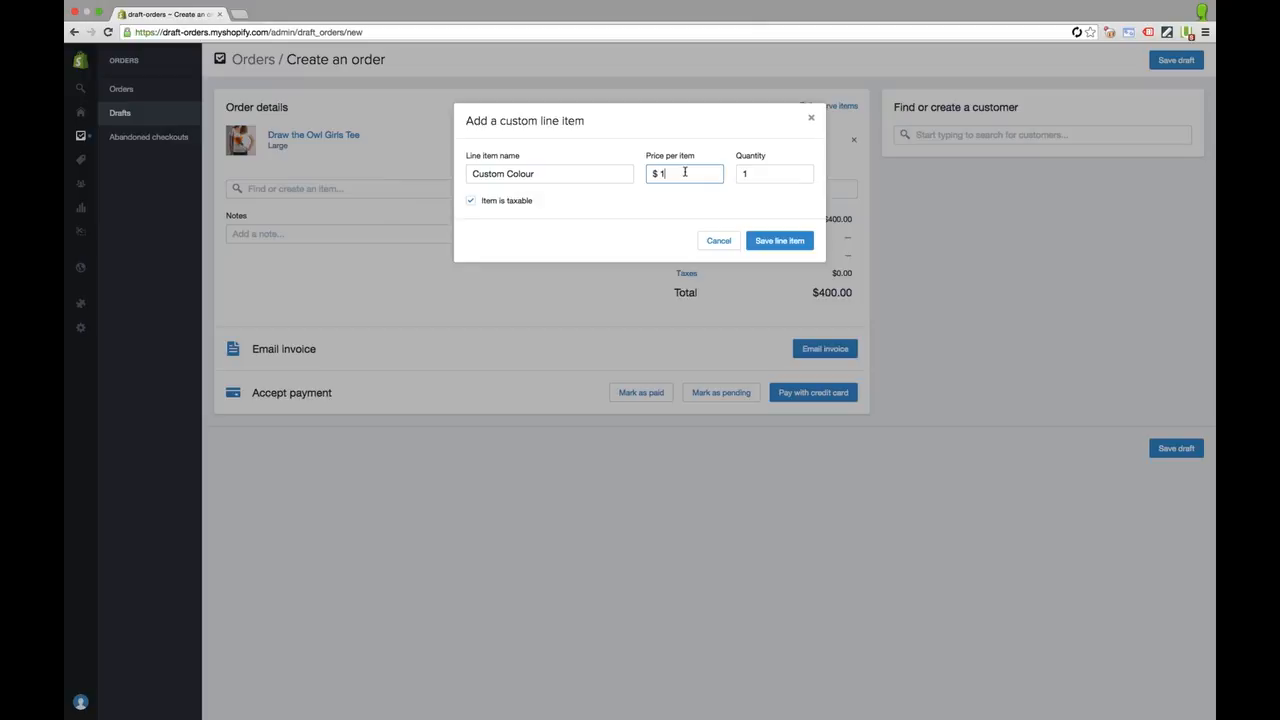
pyautogui.click(784, 170)
pyautogui.write('00')
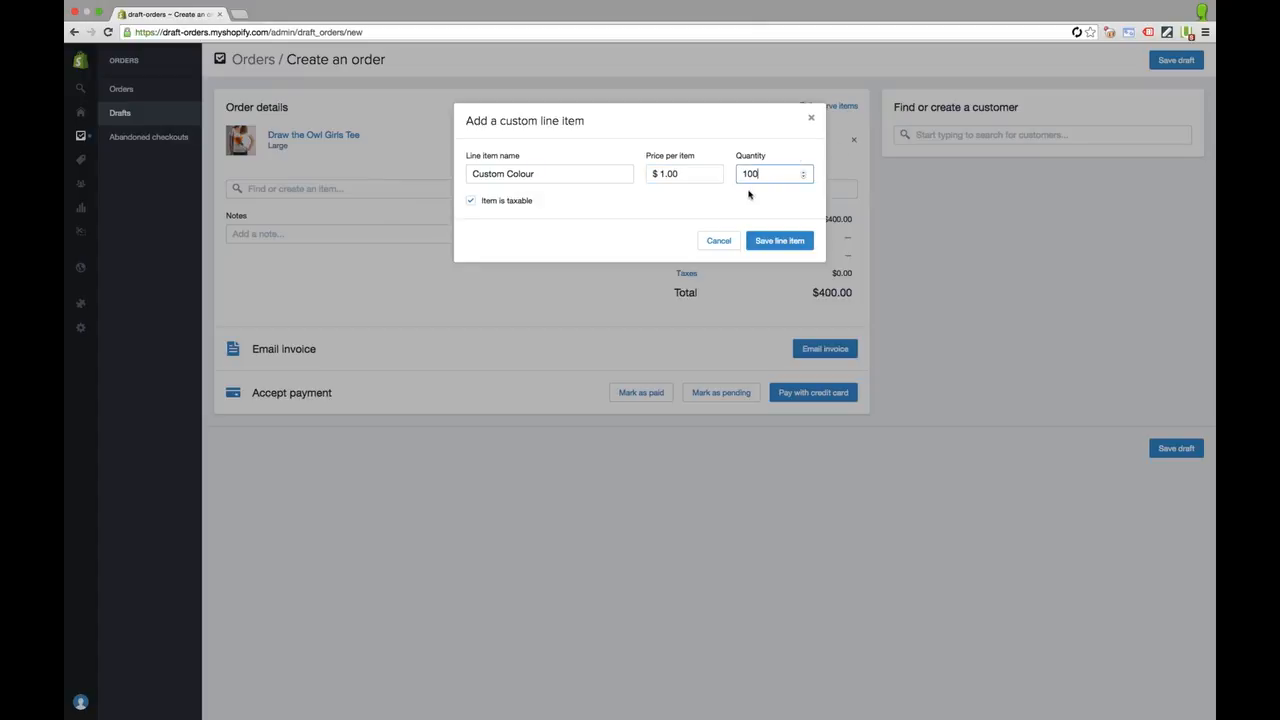
pyautogui.click(780, 242)
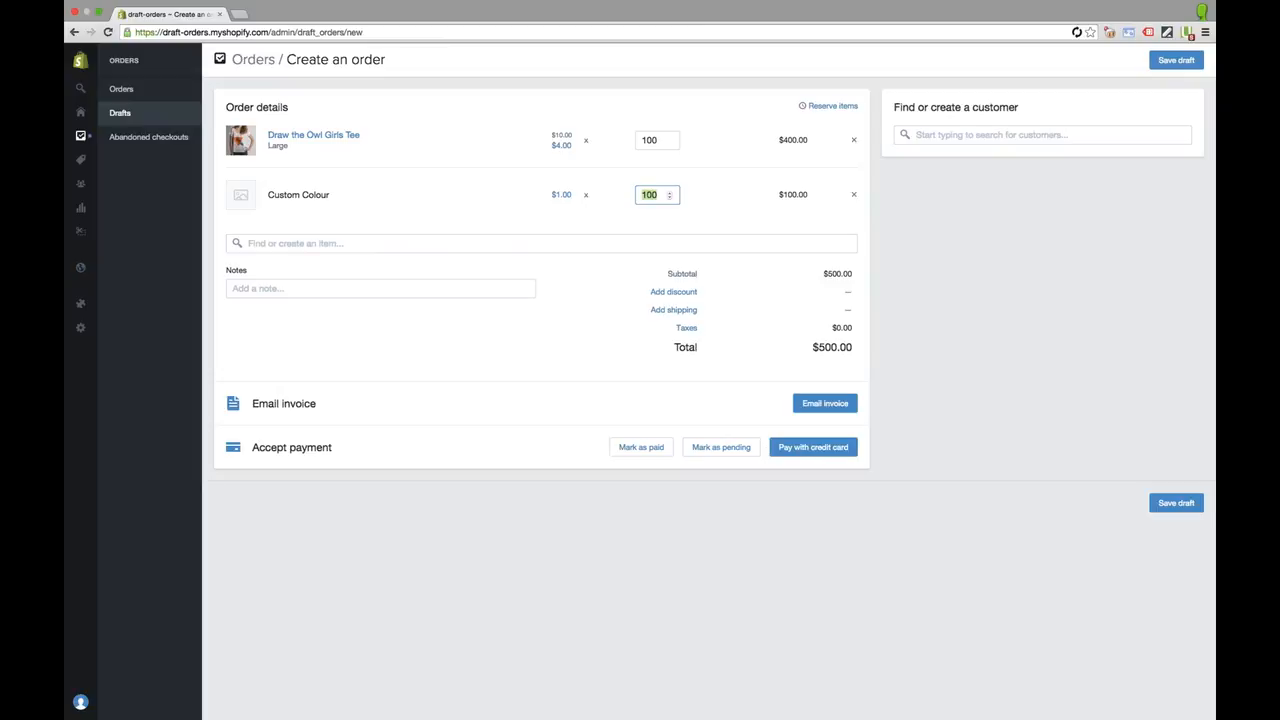
# From the customer search field, choose Create a new customer
pyautogui.click(1116, 266)
pyautogui.click(959, 136)
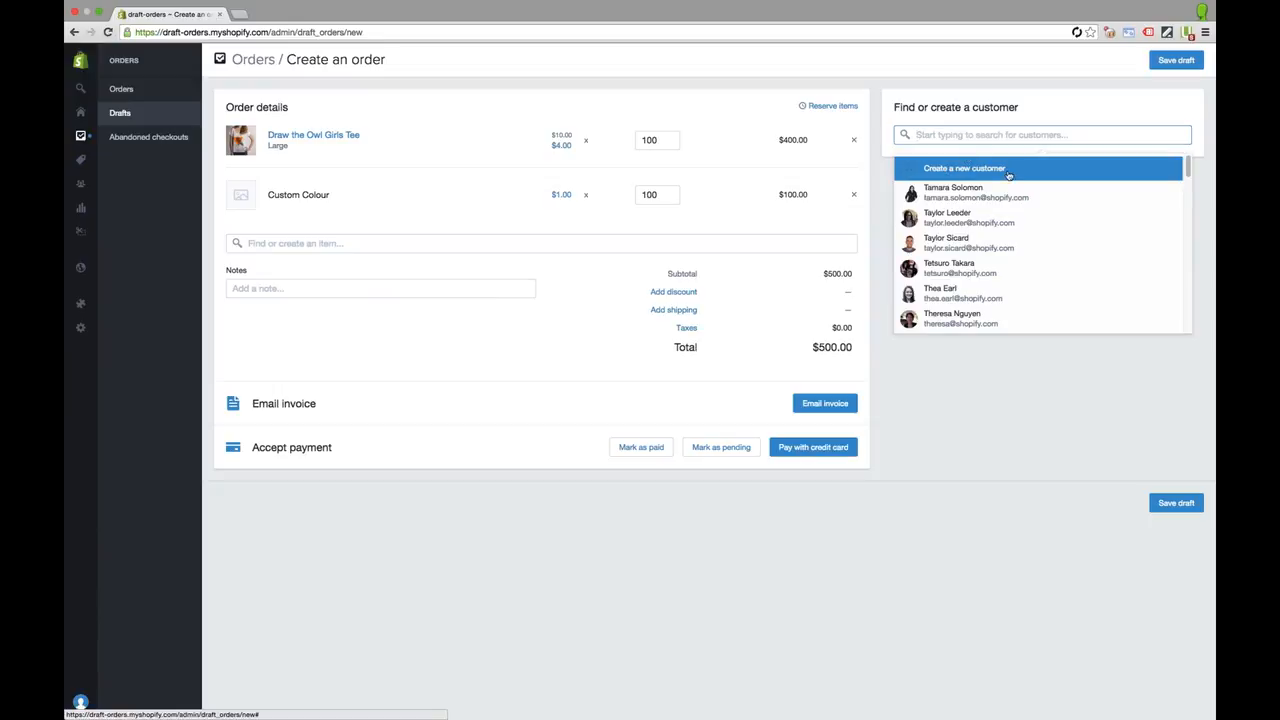
pyautogui.click(972, 172)
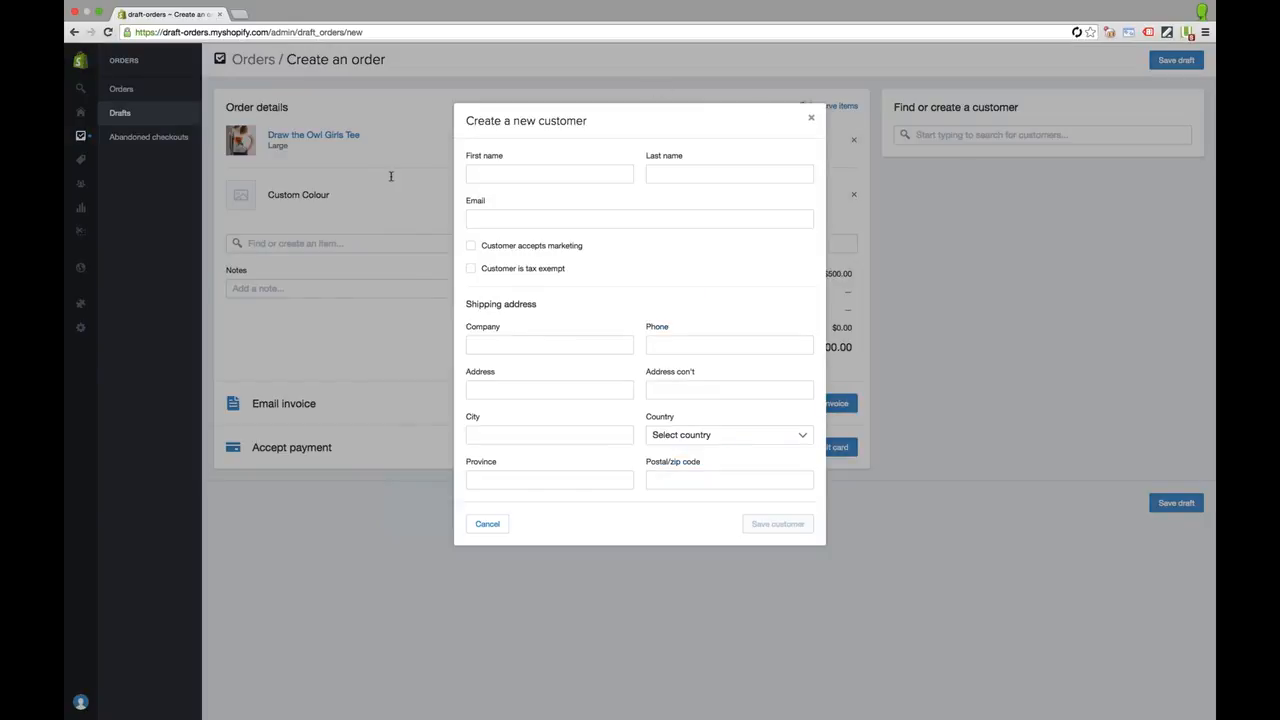
# Enter the new customer's first name, last name and e-mail address
pyautogui.click(552, 175)
pyautogui.write('Alex')
pyautogui.press('Tab')
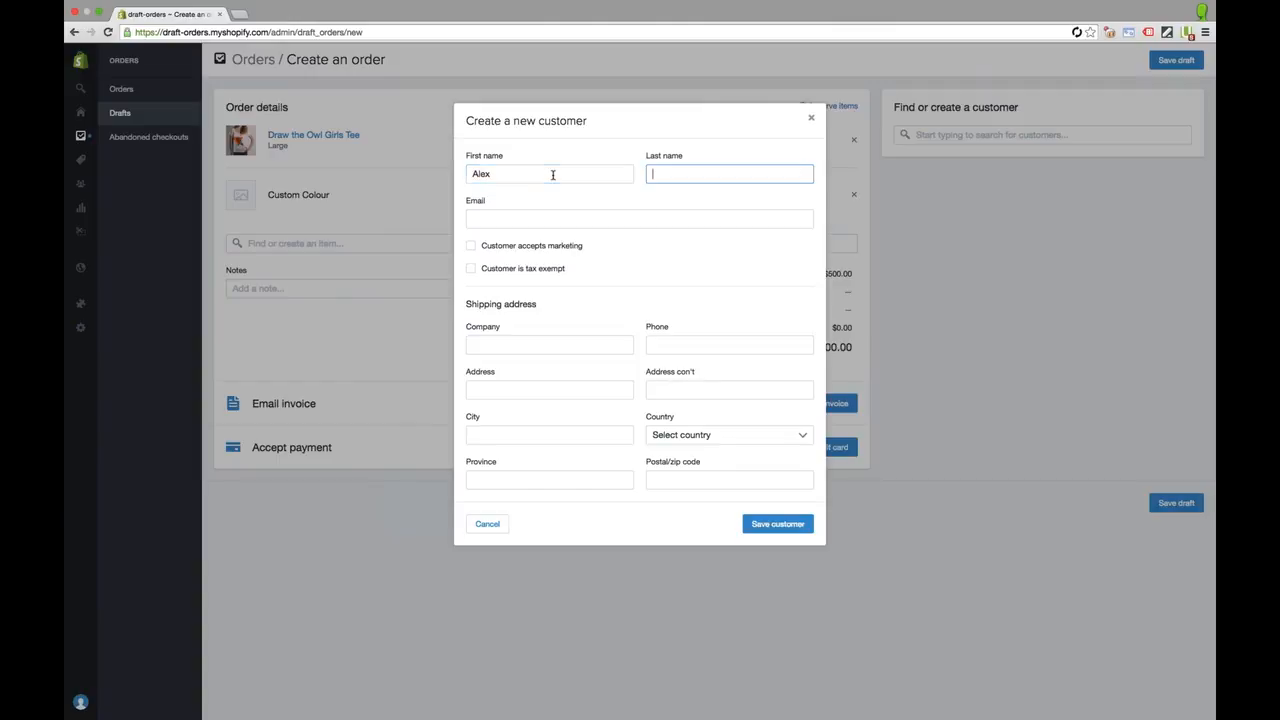
pyautogui.write('M')
pyautogui.click(476, 228)
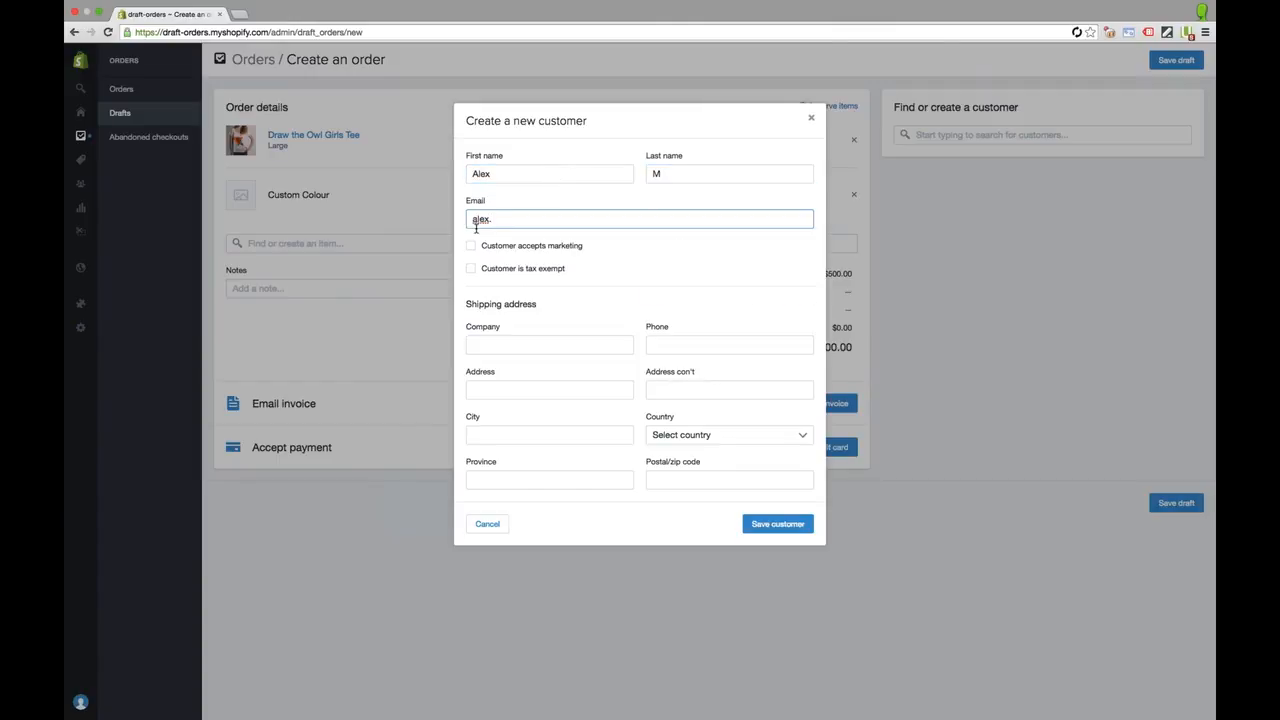
# Autofill the shipping address, set the province to Ontario, and mark the customer tax exempt
pyautogui.click(602, 347)
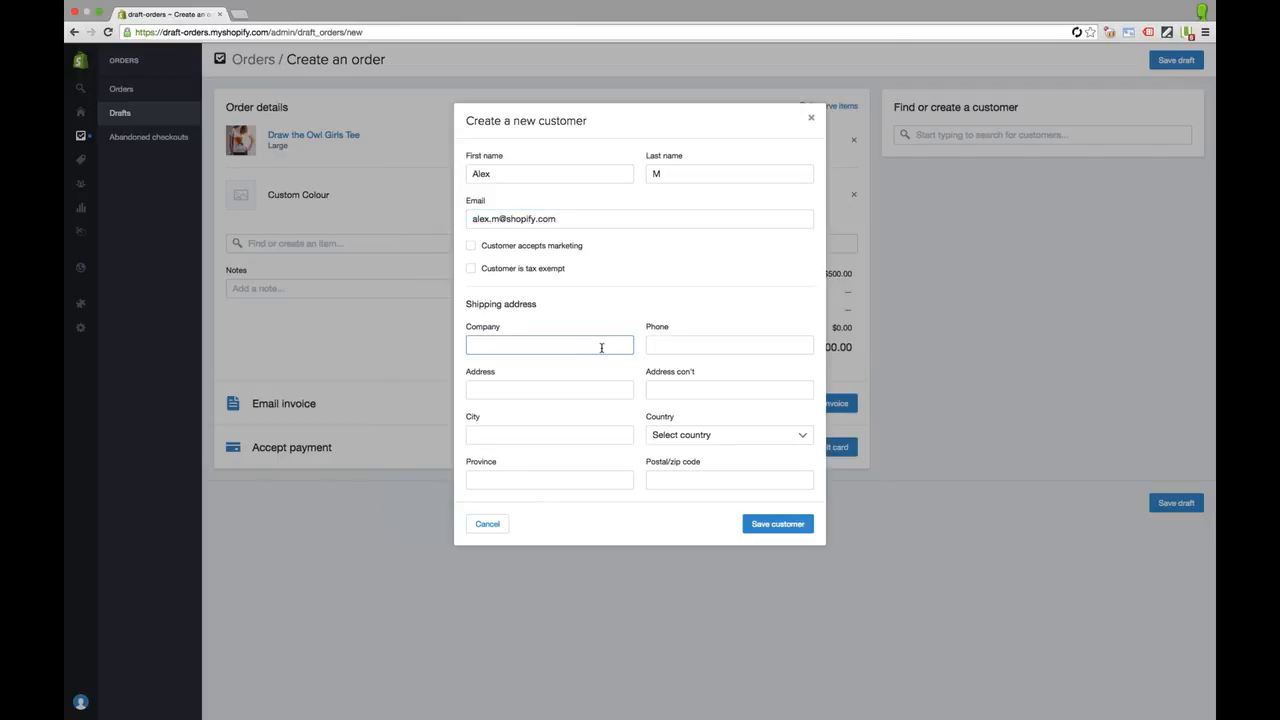
pyautogui.click(467, 391)
pyautogui.click(688, 409)
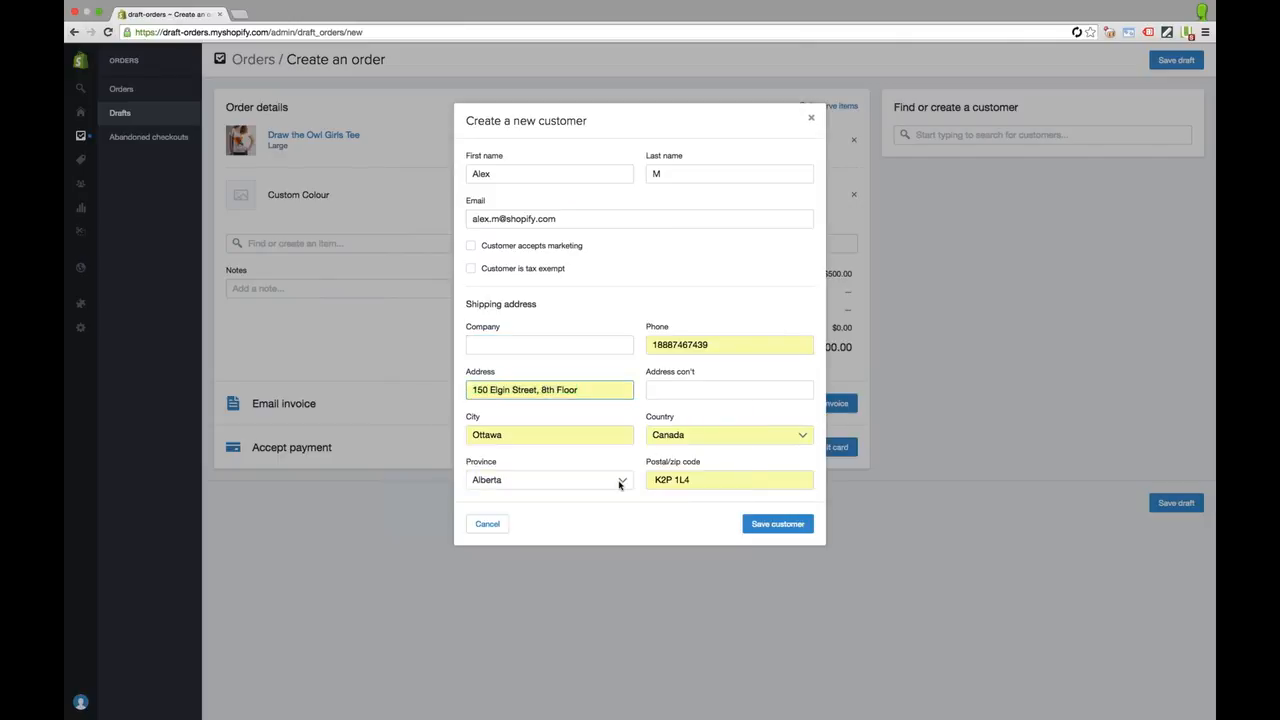
pyautogui.click(555, 480)
pyautogui.click(558, 569)
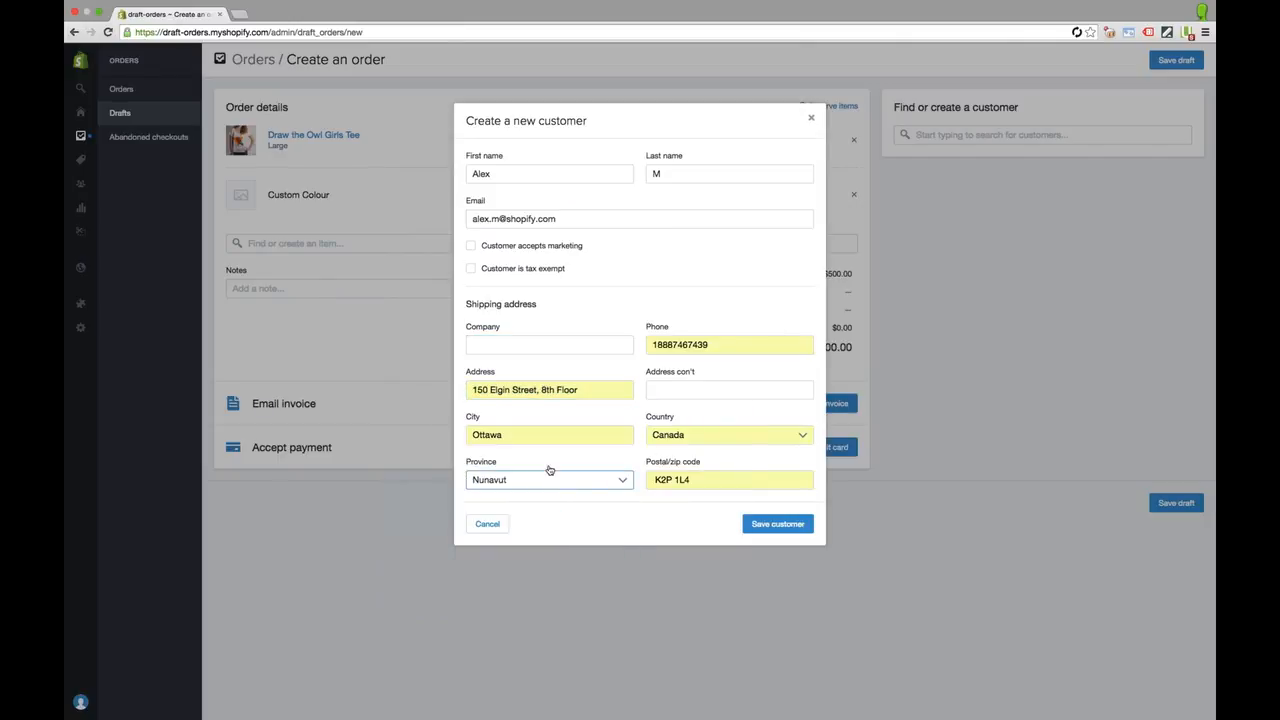
pyautogui.click(553, 480)
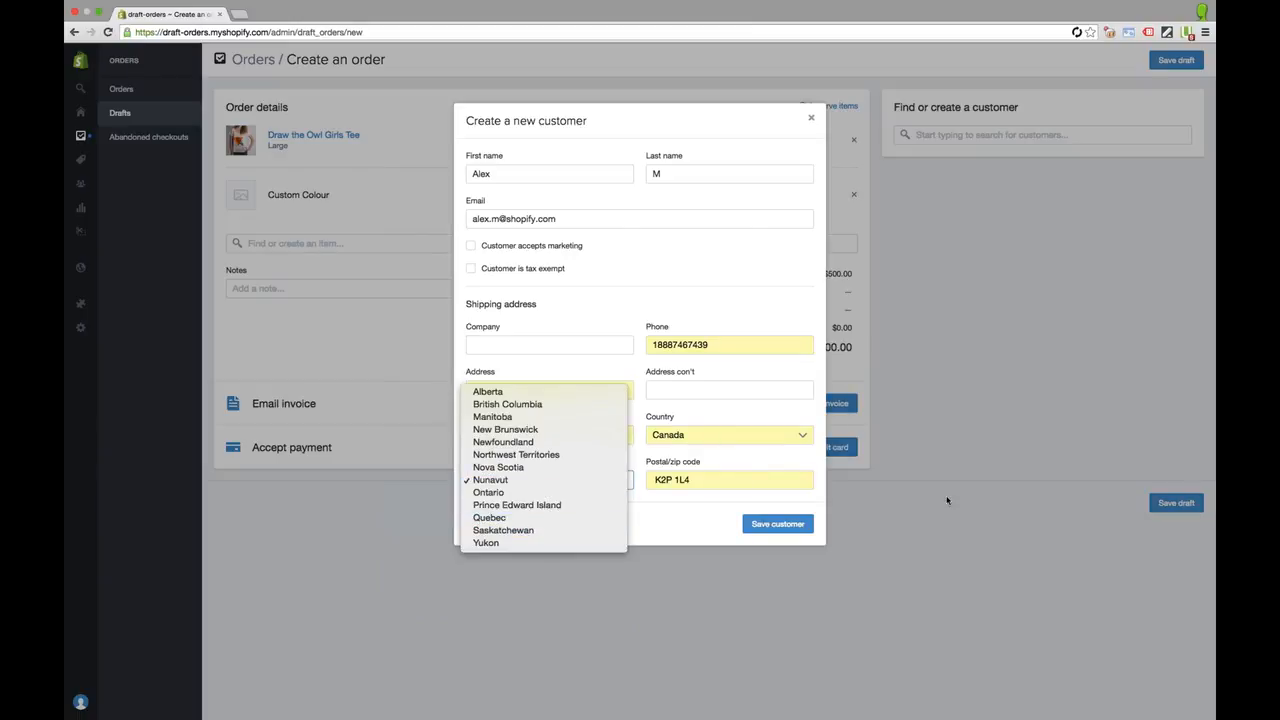
pyautogui.press('o')
pyautogui.press('Return')
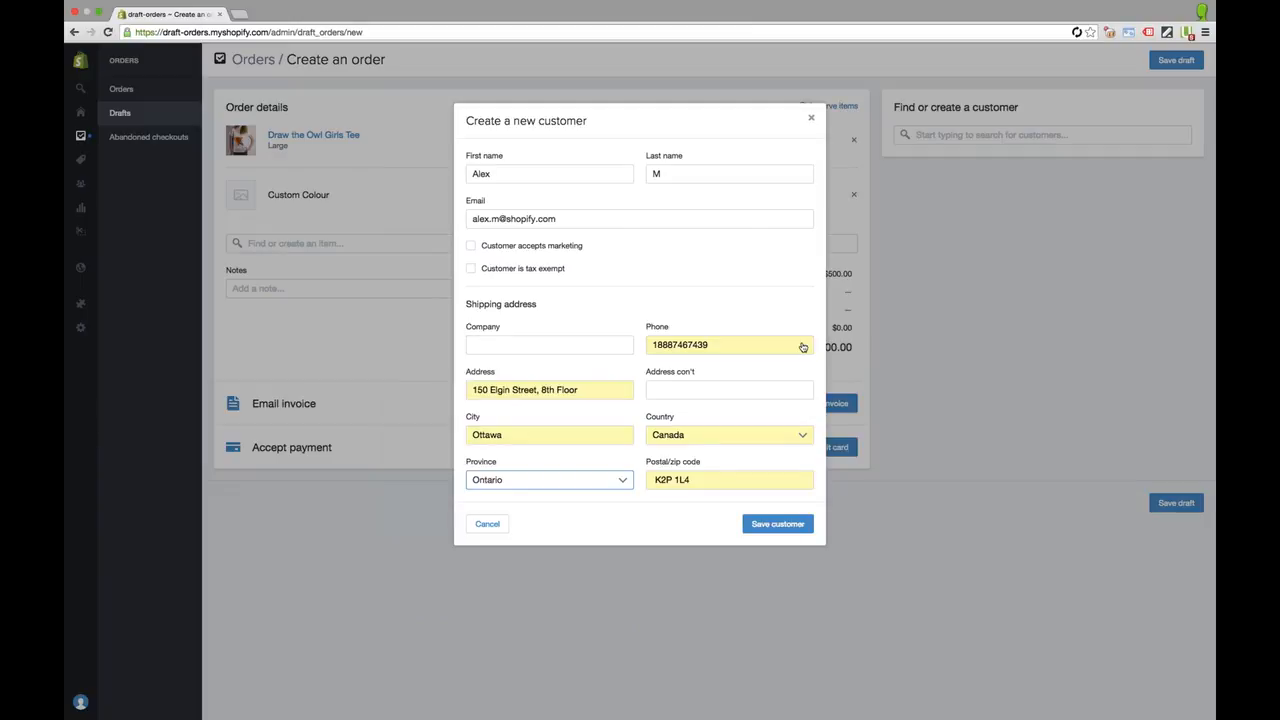
pyautogui.click(495, 270)
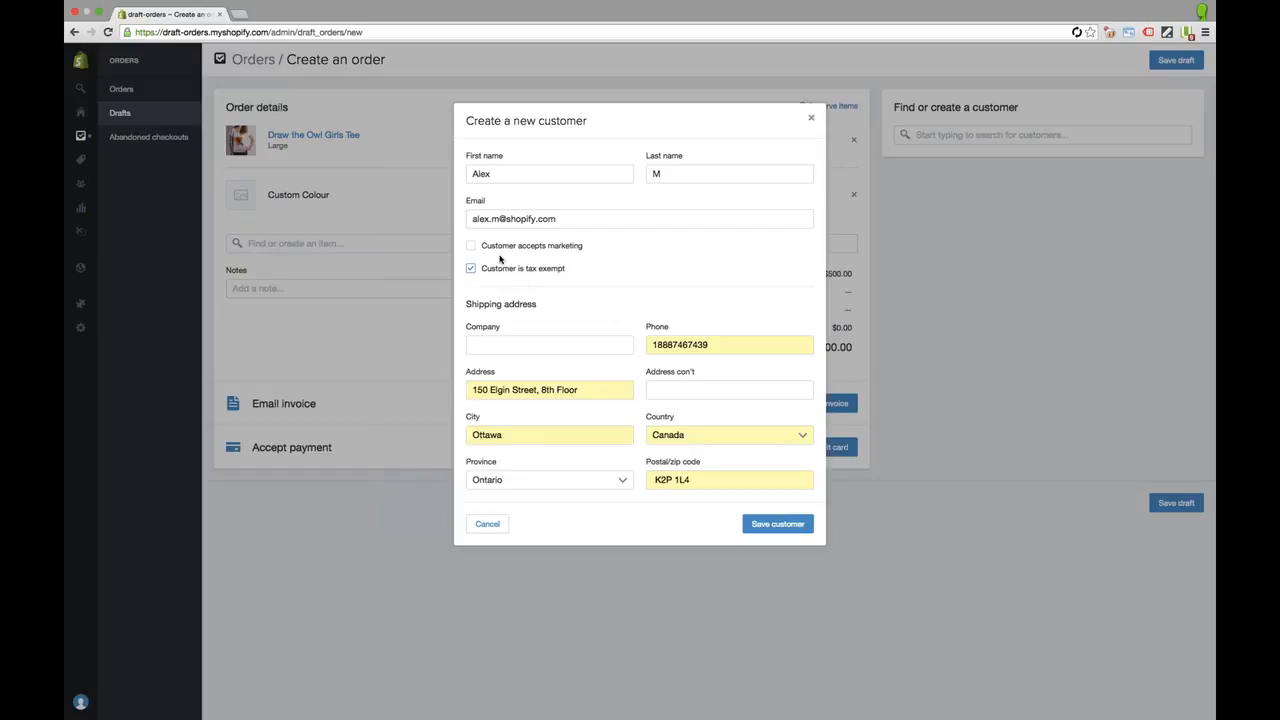
# Save the customer, correct the rejected duplicate e-mail, and save again
pyautogui.click(760, 527)
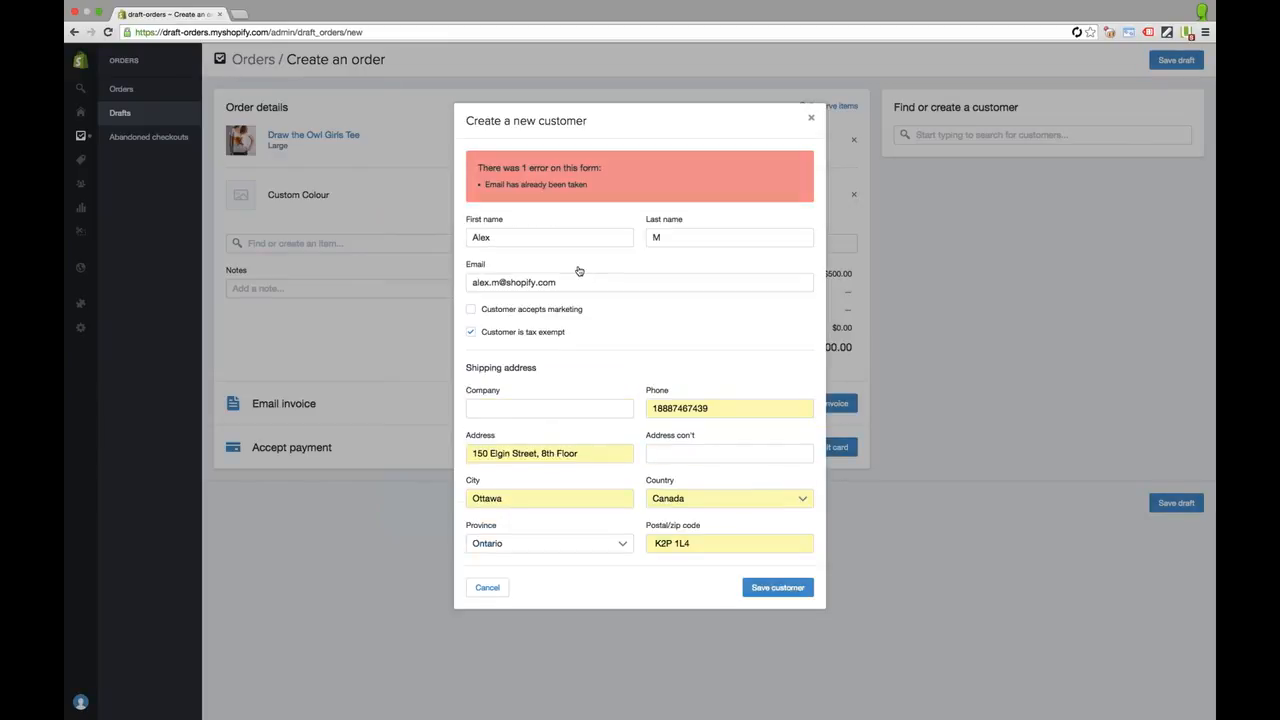
pyautogui.click(507, 281)
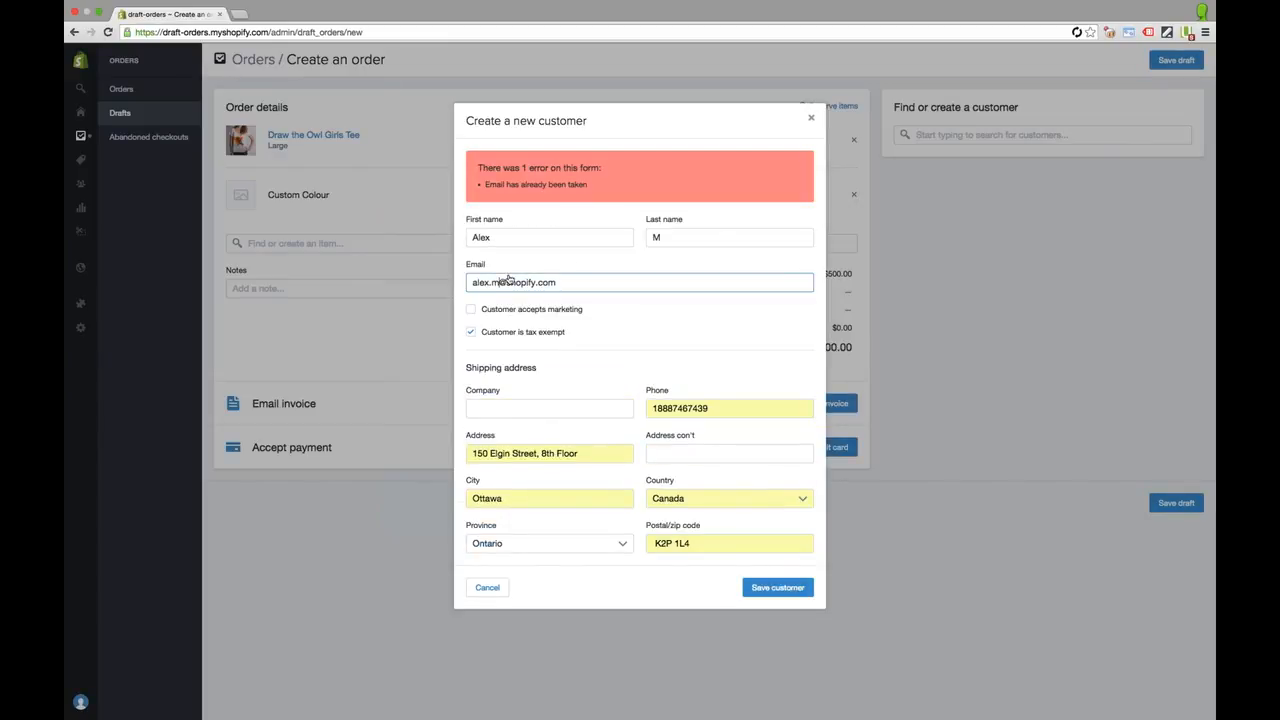
pyautogui.click(740, 588)
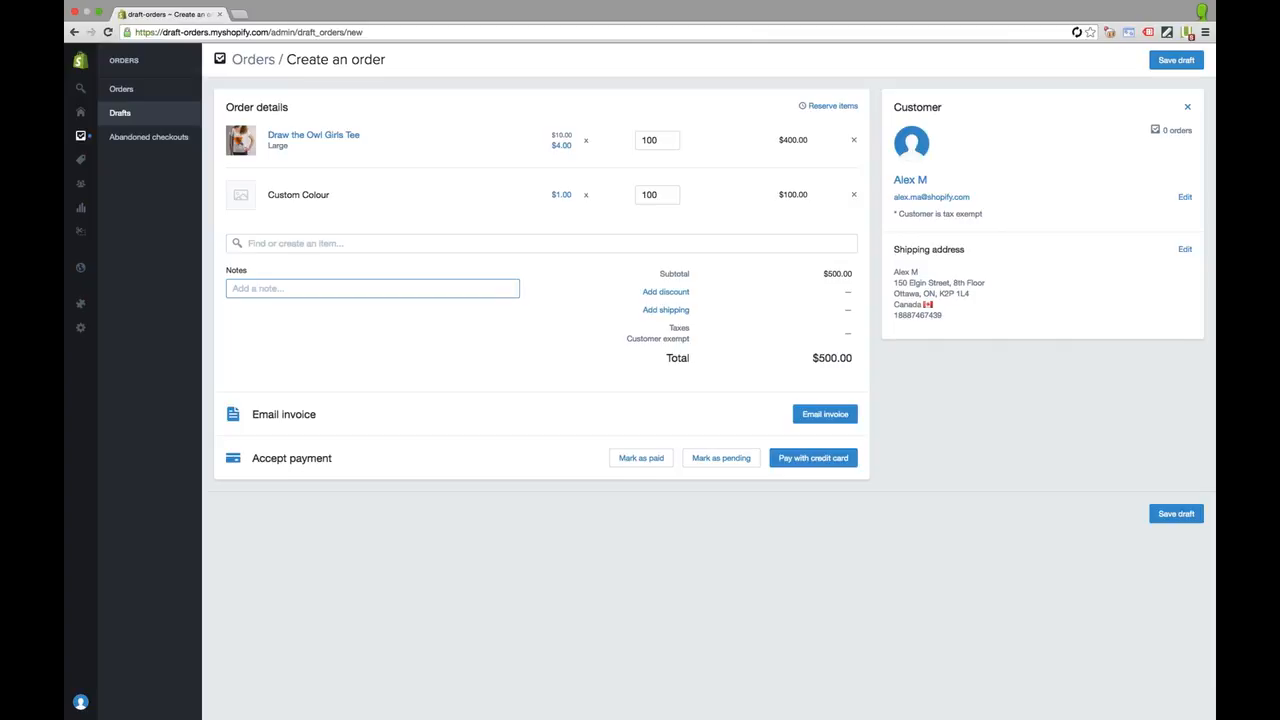
# Choose Free shipping as the order's shipping method and apply it
pyautogui.click(666, 310)
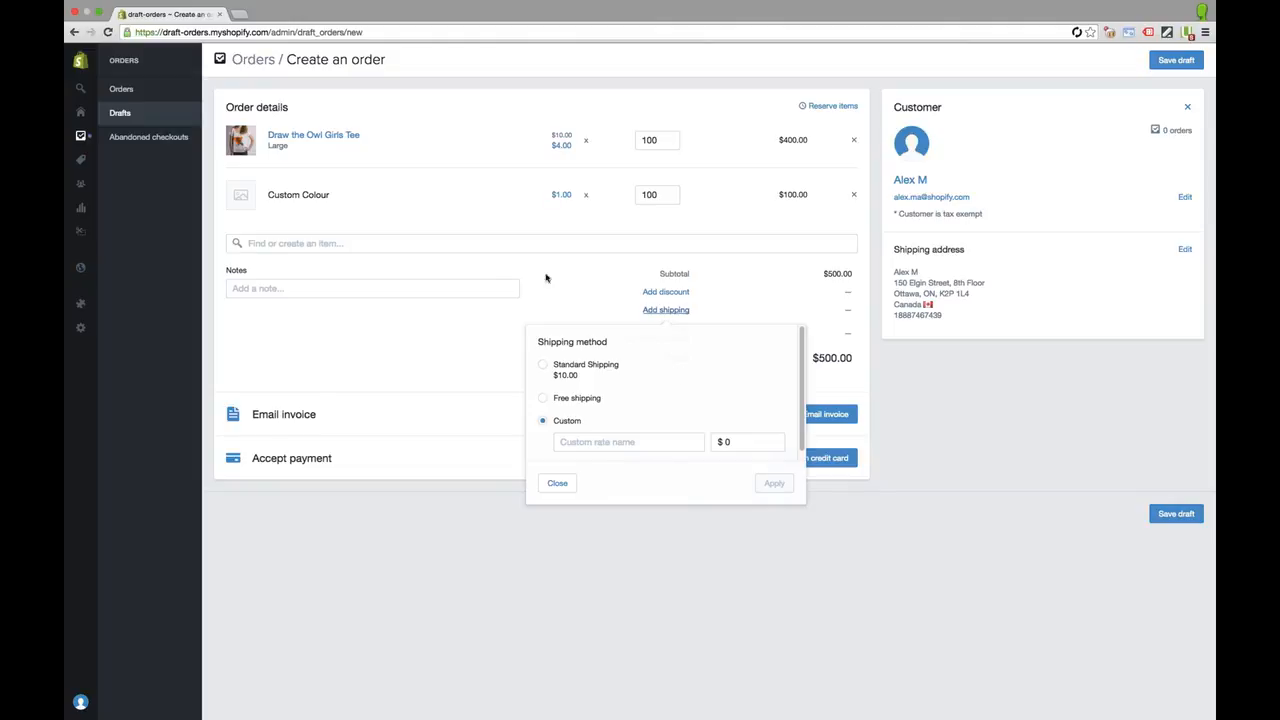
pyautogui.click(587, 400)
pyautogui.click(569, 423)
pyautogui.click(585, 399)
pyautogui.click(783, 486)
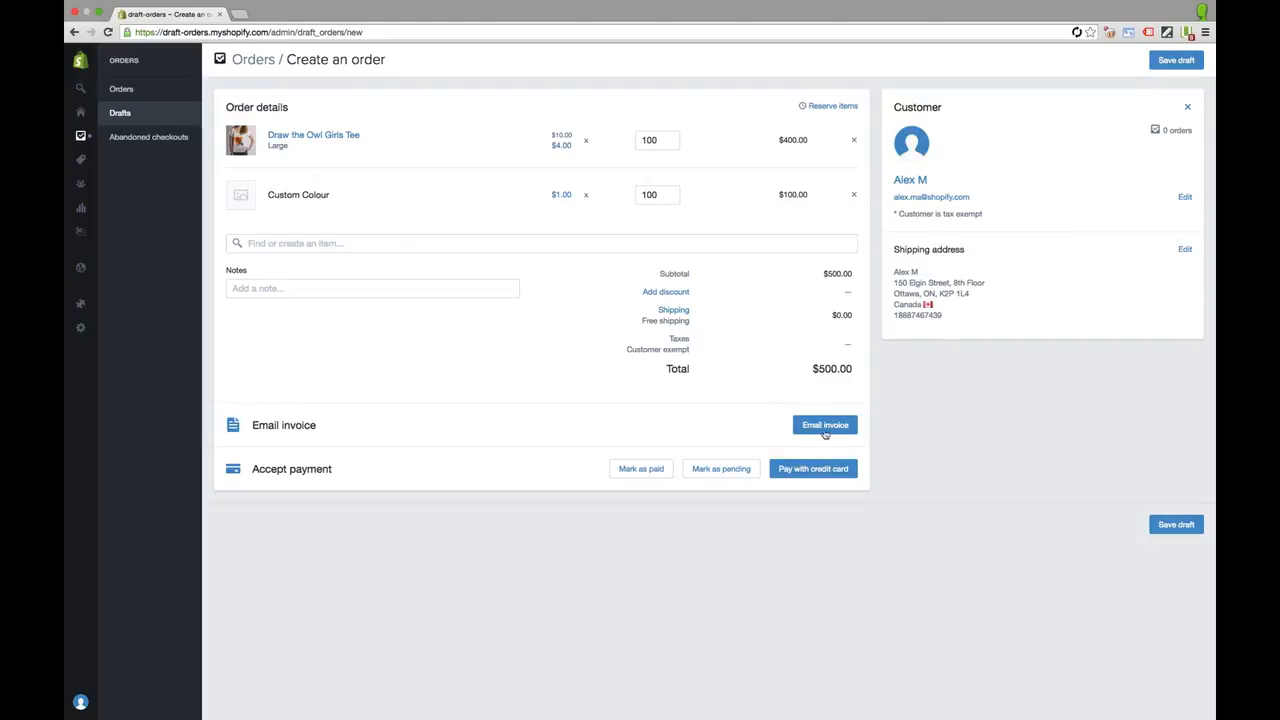
# Save draft #D3, select the checkout link in the invoice email, and cancel without sending
pyautogui.click(824, 428)
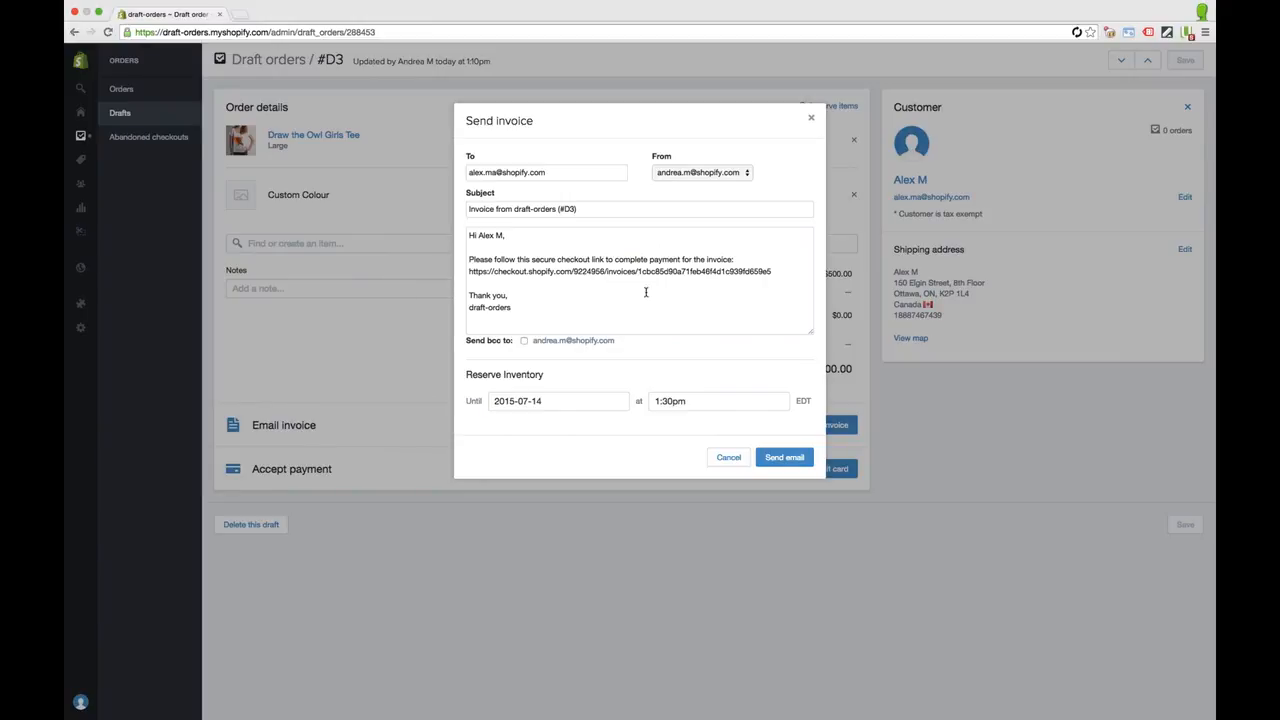
pyautogui.moveTo(771, 271); pyautogui.dragTo(458, 270)
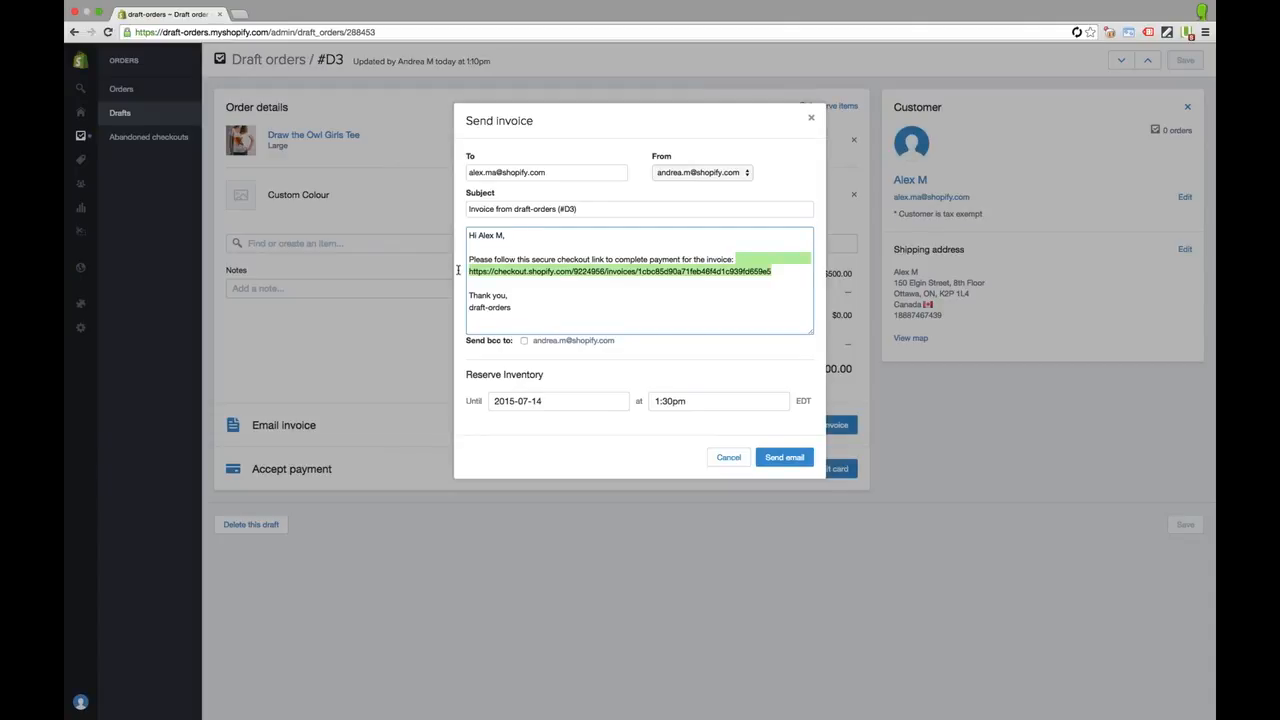
pyautogui.press('super+shift+n')
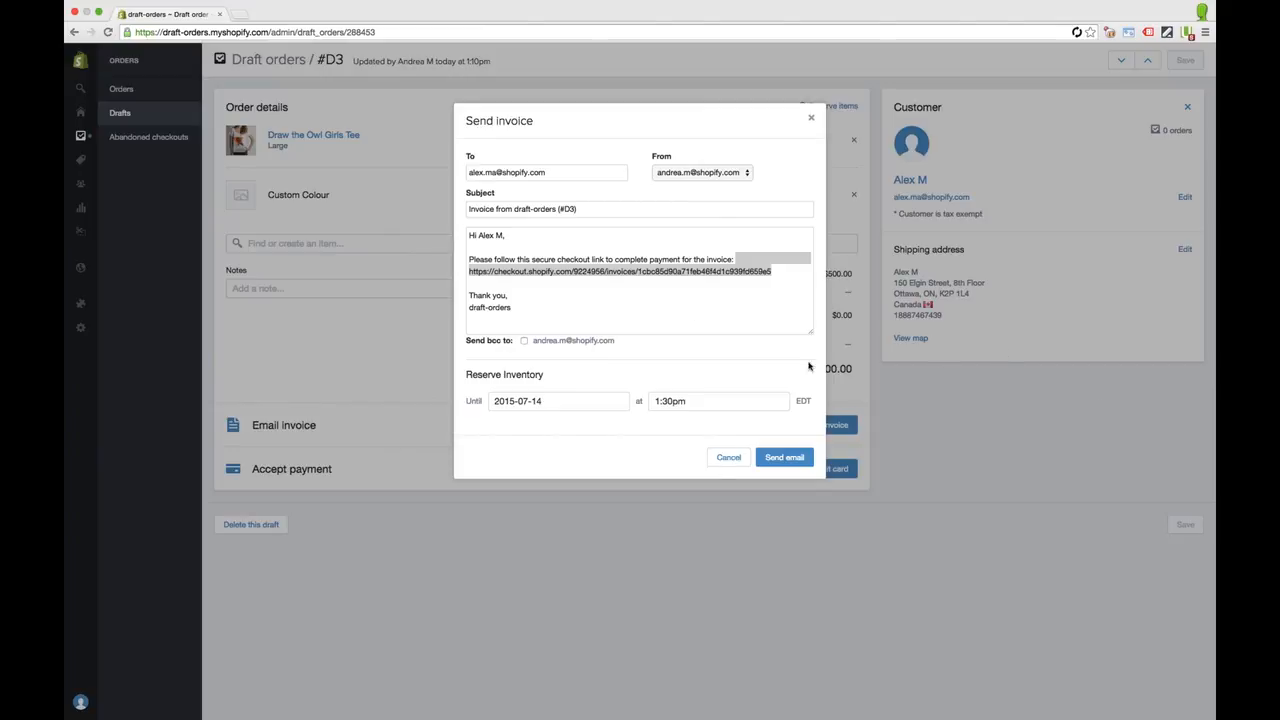
pyautogui.click(743, 460)
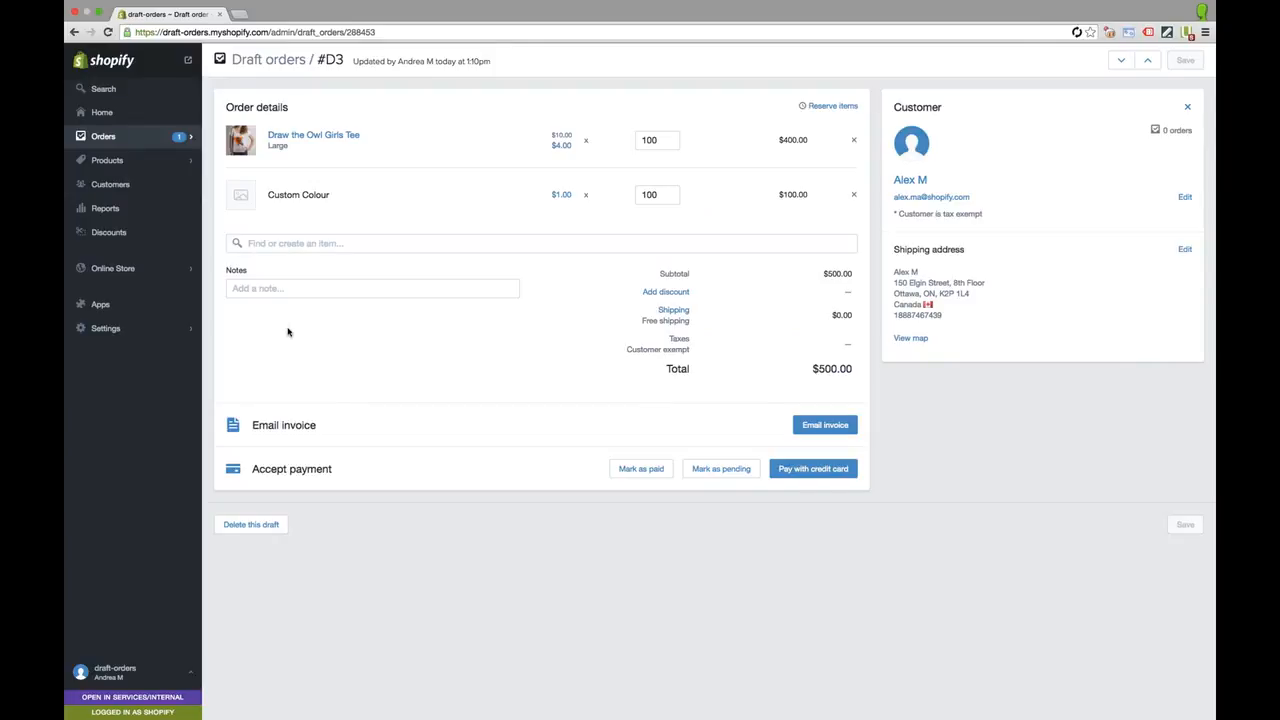
pyautogui.click(610, 469)
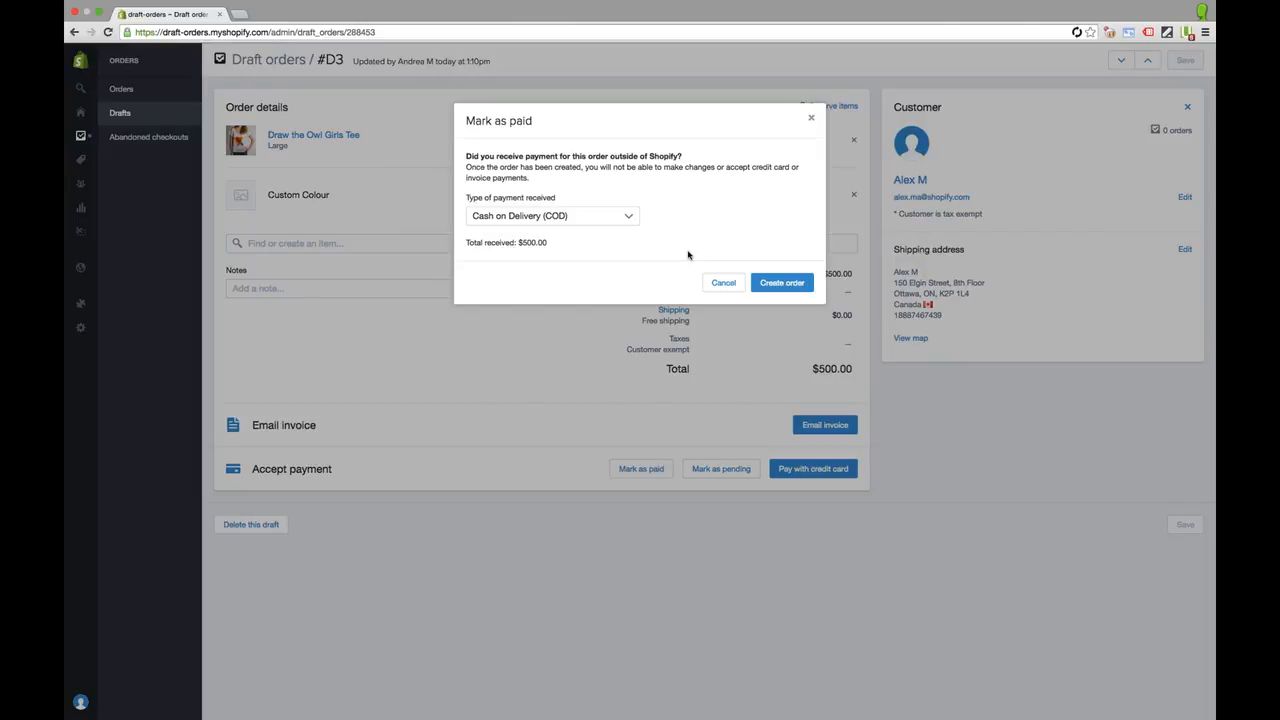
pyautogui.click(575, 216)
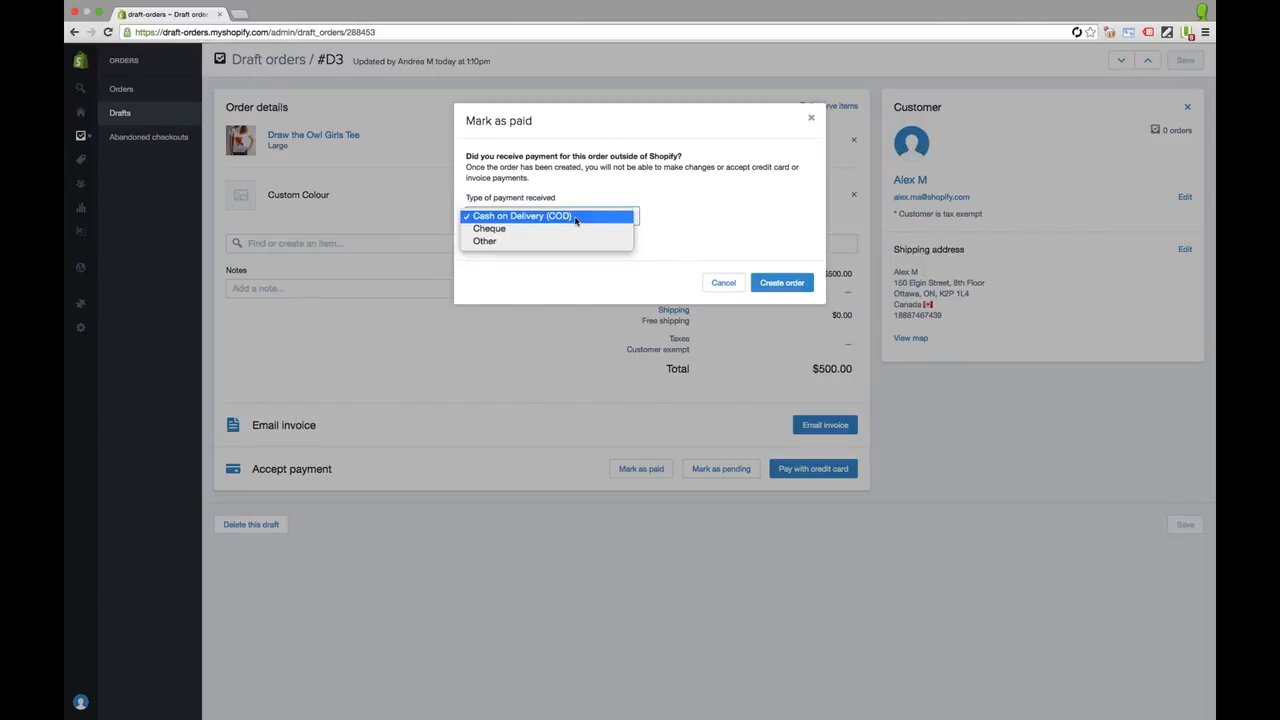
pyautogui.click(490, 229)
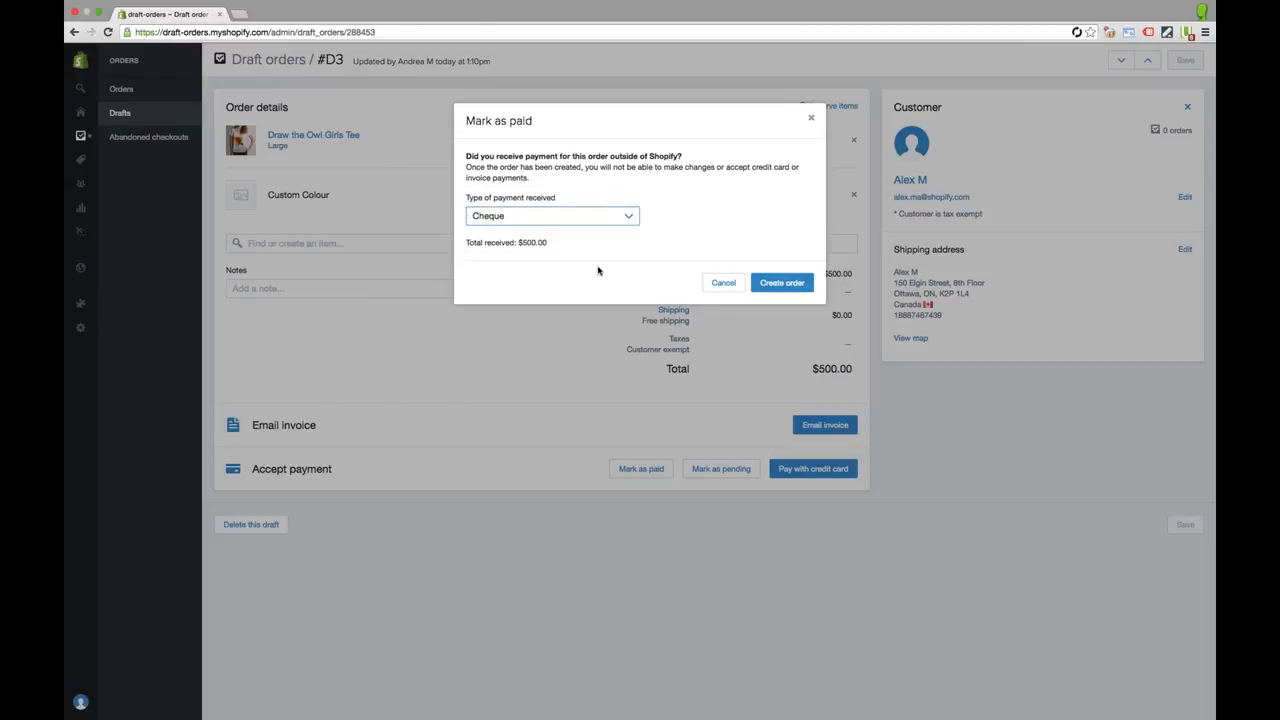
pyautogui.click(722, 284)
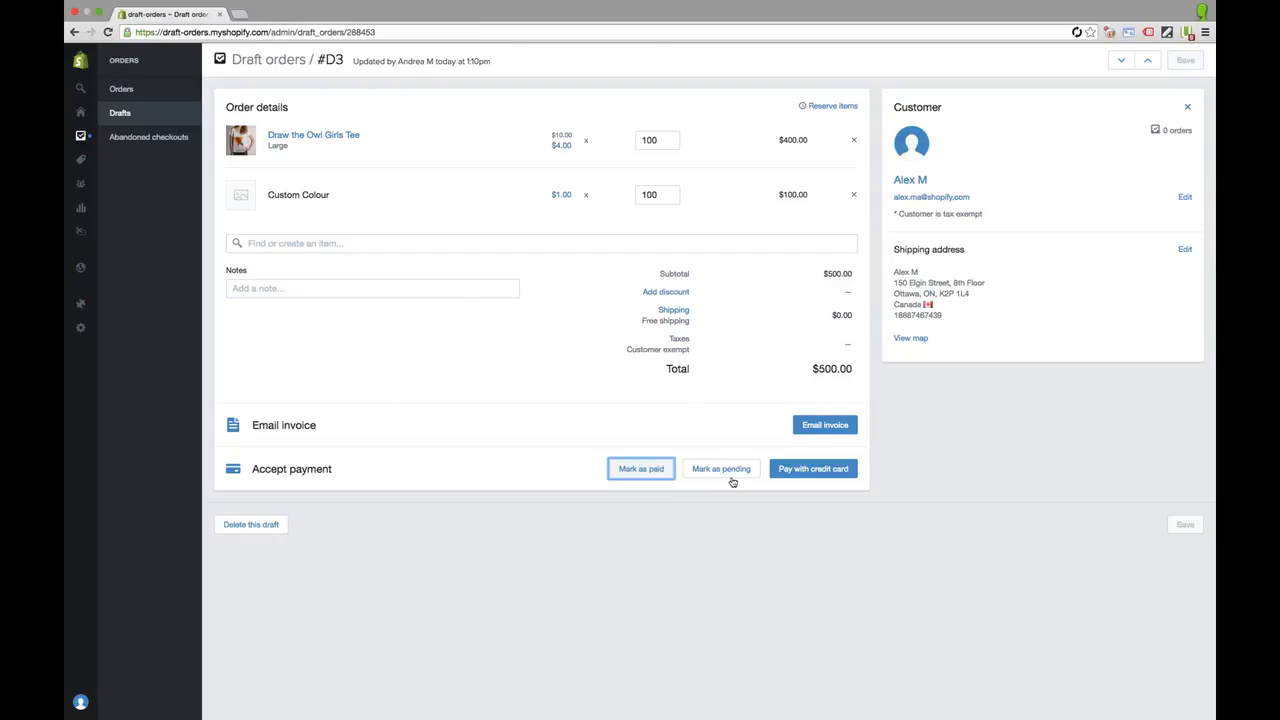
pyautogui.click(746, 466)
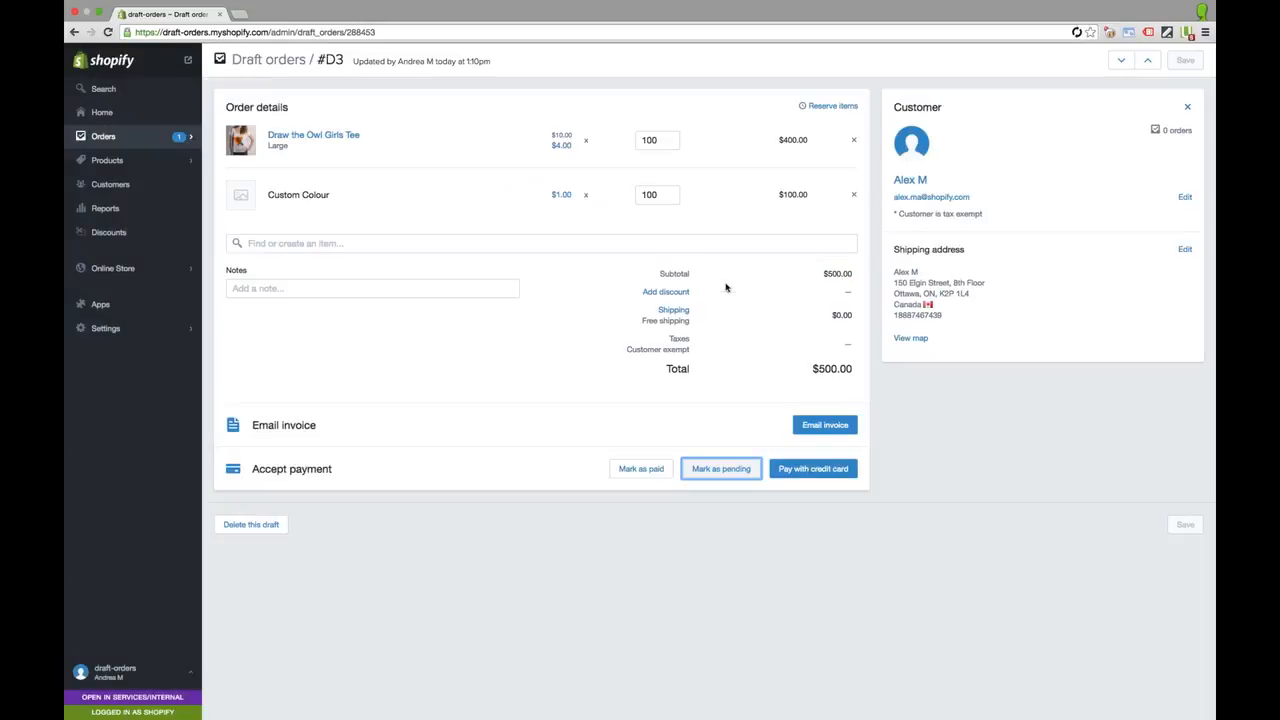
pyautogui.click(723, 282)
pyautogui.click(838, 469)
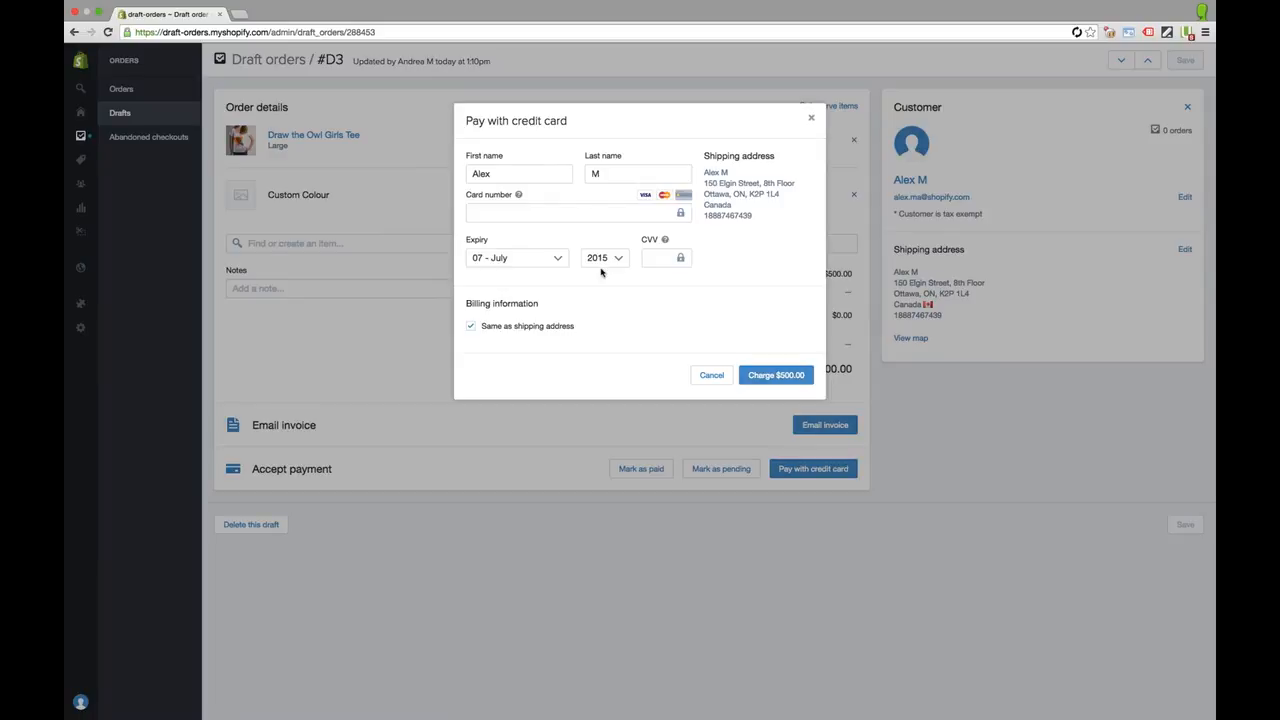
# Enter the test card number, 2017 expiry year and security code, then charge $500.00
pyautogui.click(597, 210)
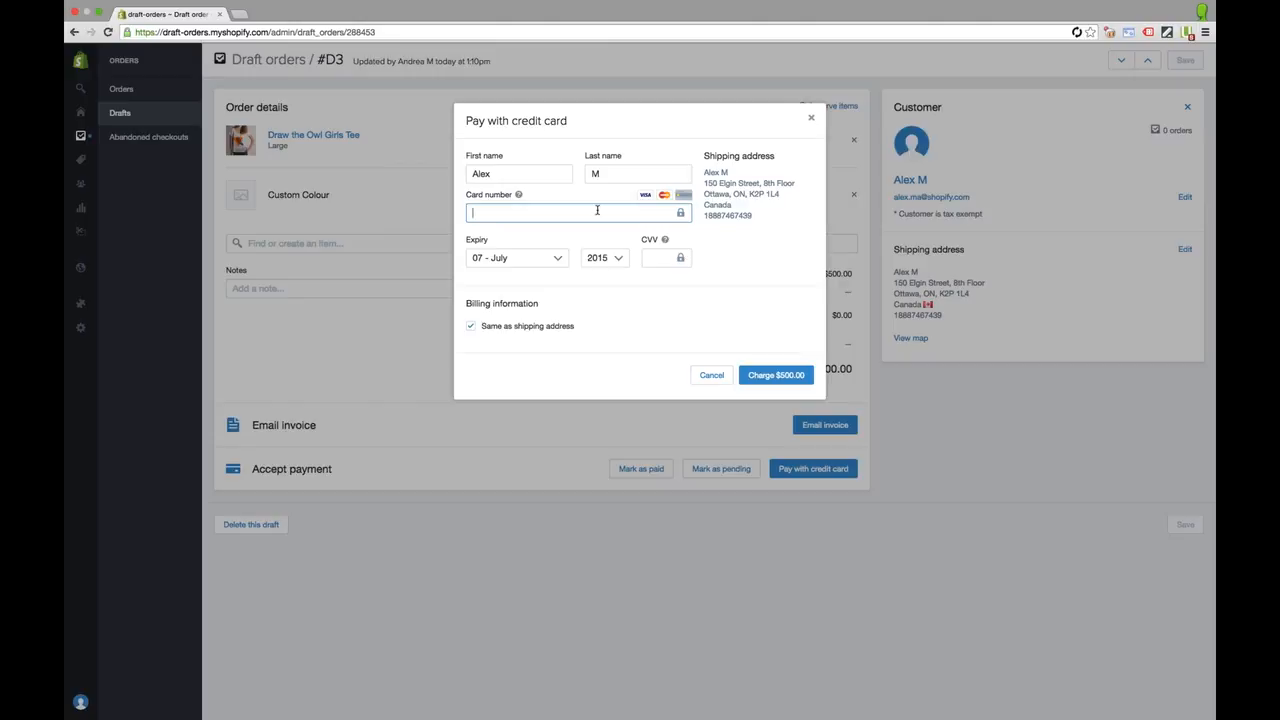
pyautogui.write('411')
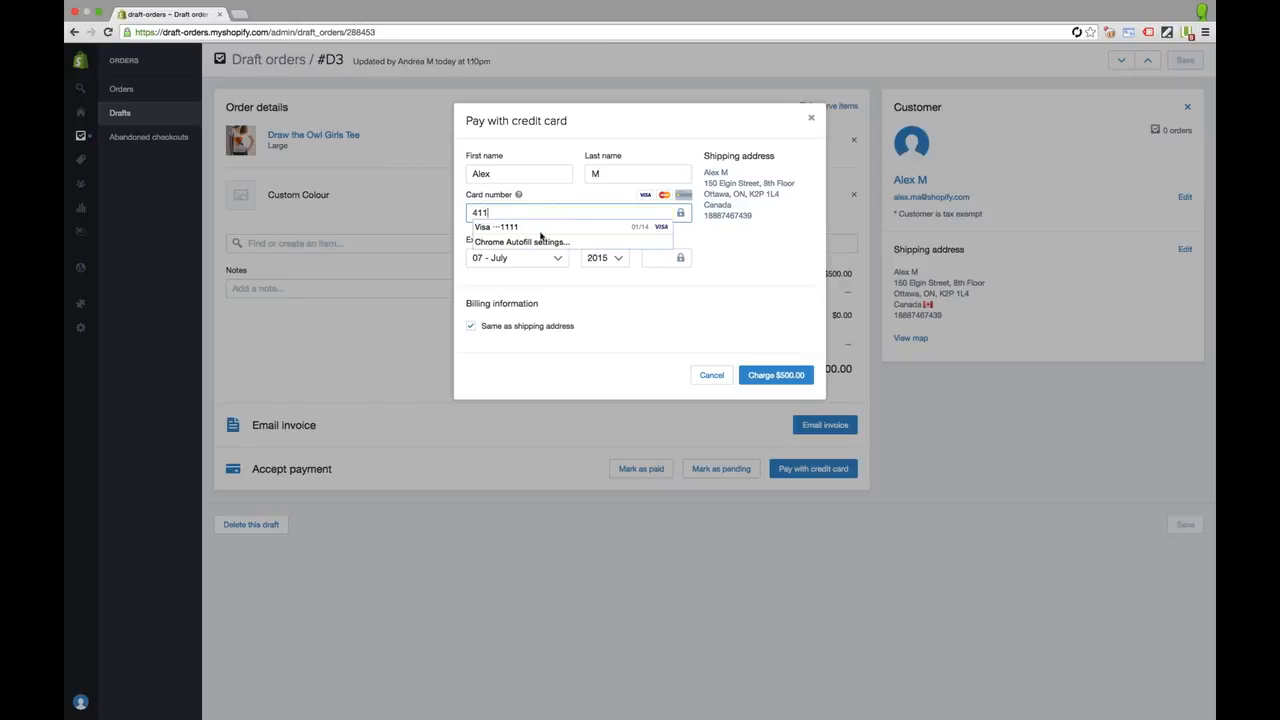
pyautogui.click(599, 227)
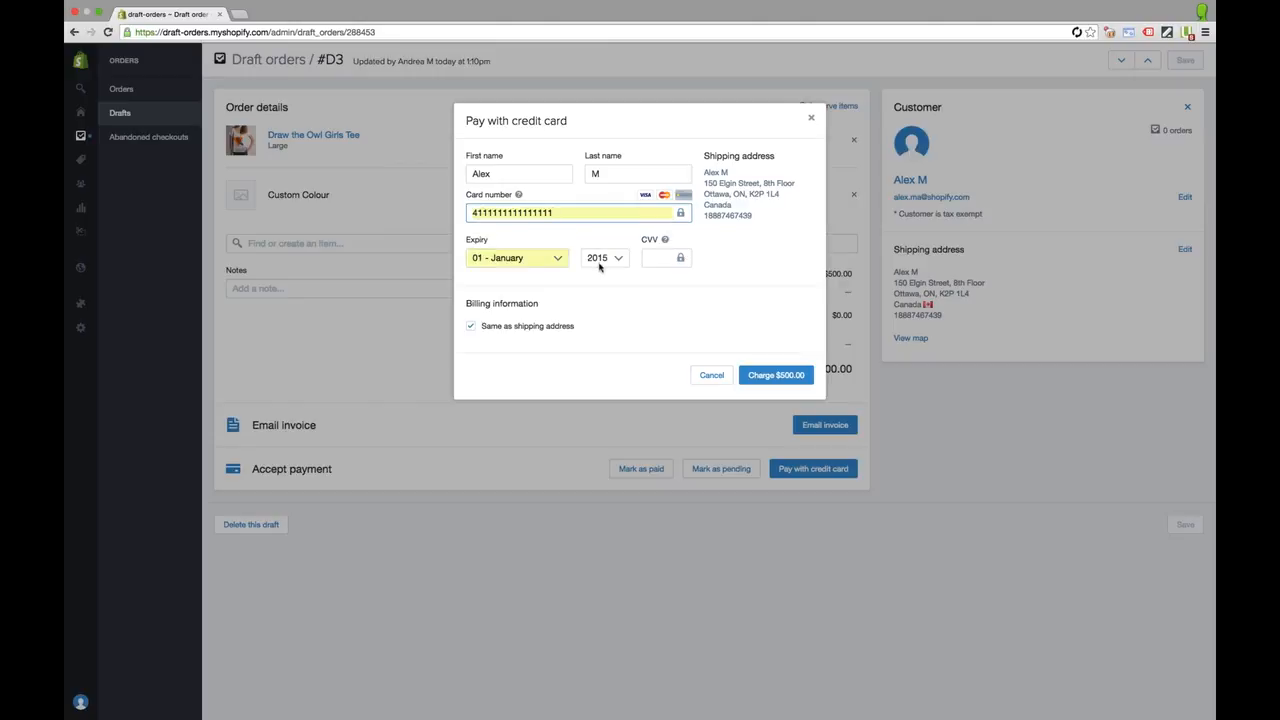
pyautogui.click(614, 261)
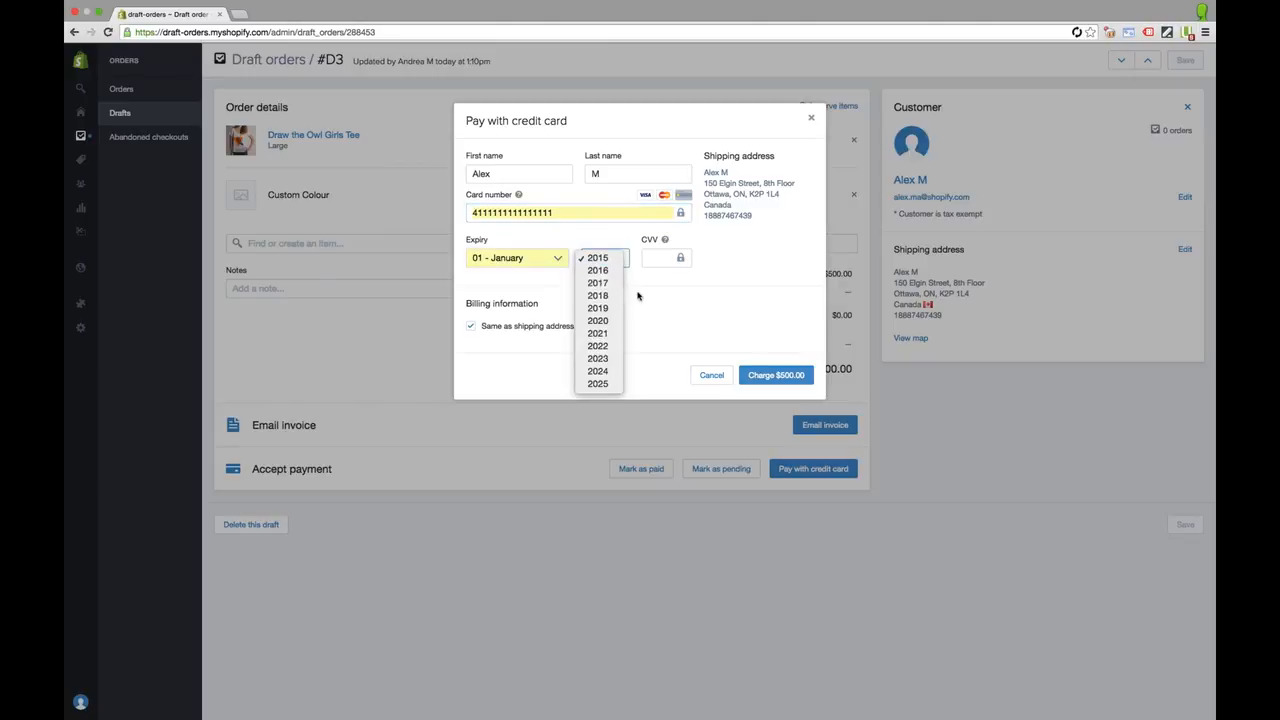
pyautogui.press('Down')
pyautogui.press('Down')
pyautogui.press('Return')
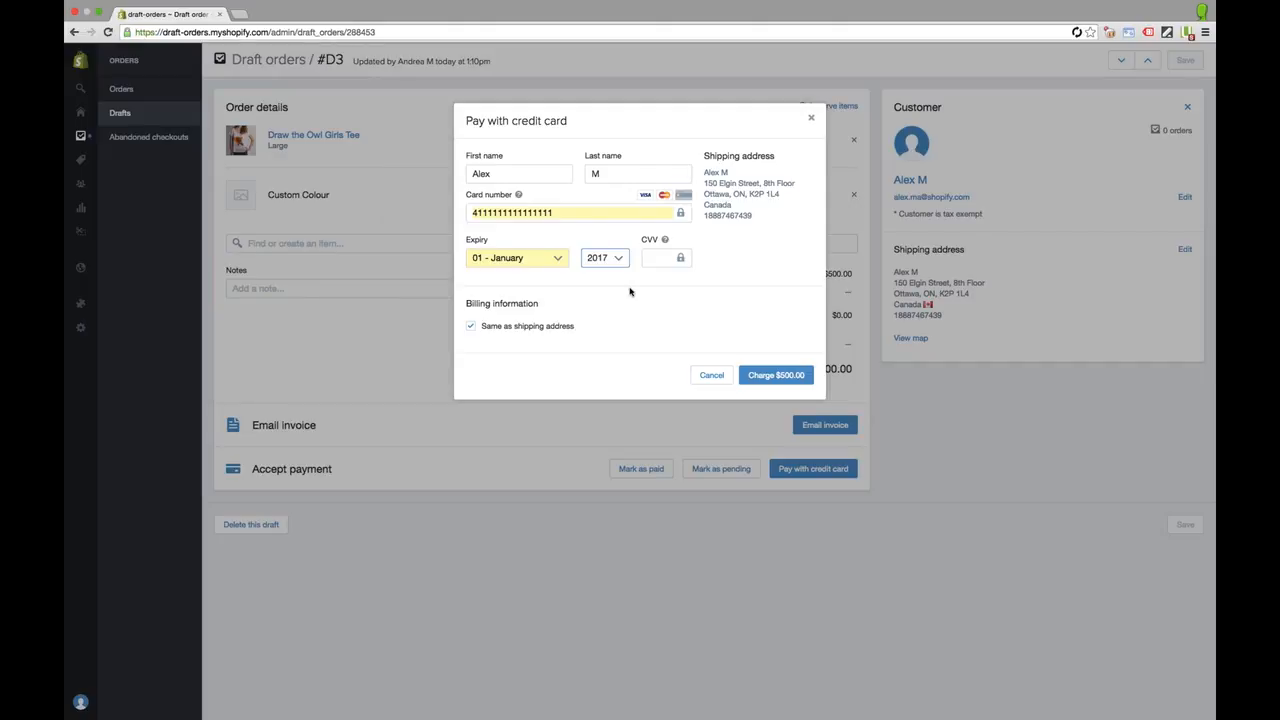
pyautogui.click(643, 259)
pyautogui.write('123')
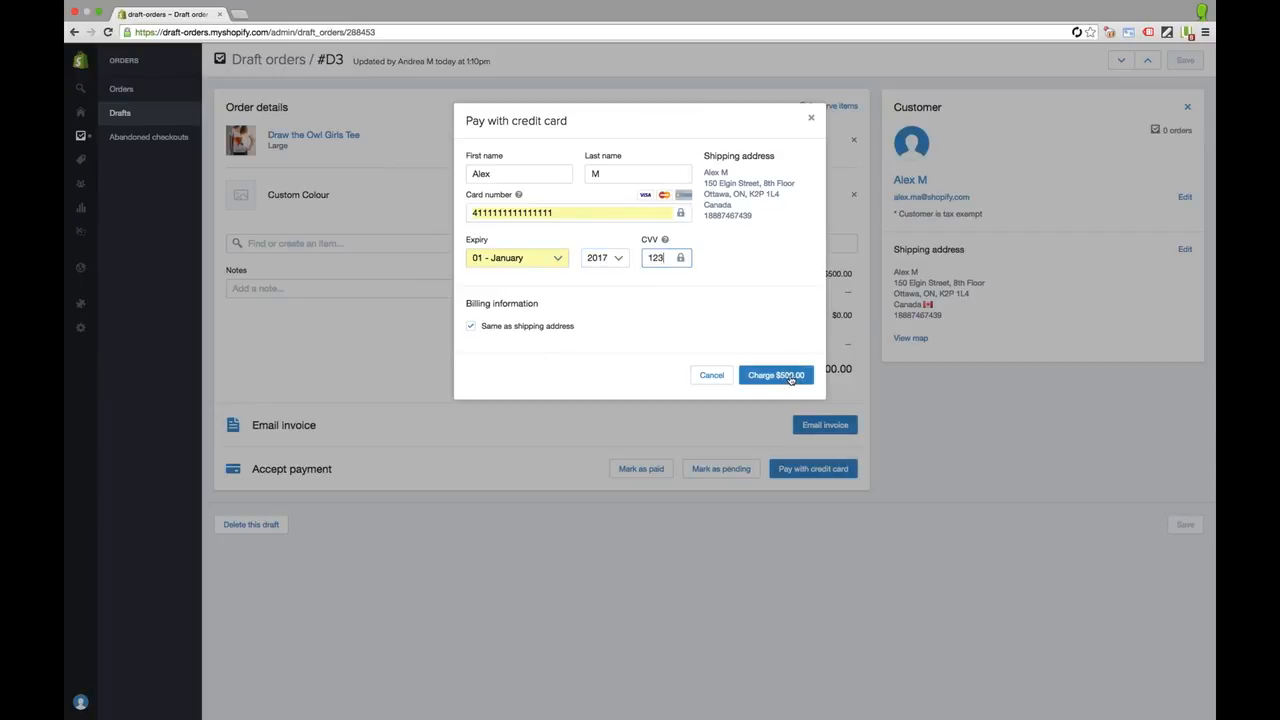
pyautogui.click(791, 378)
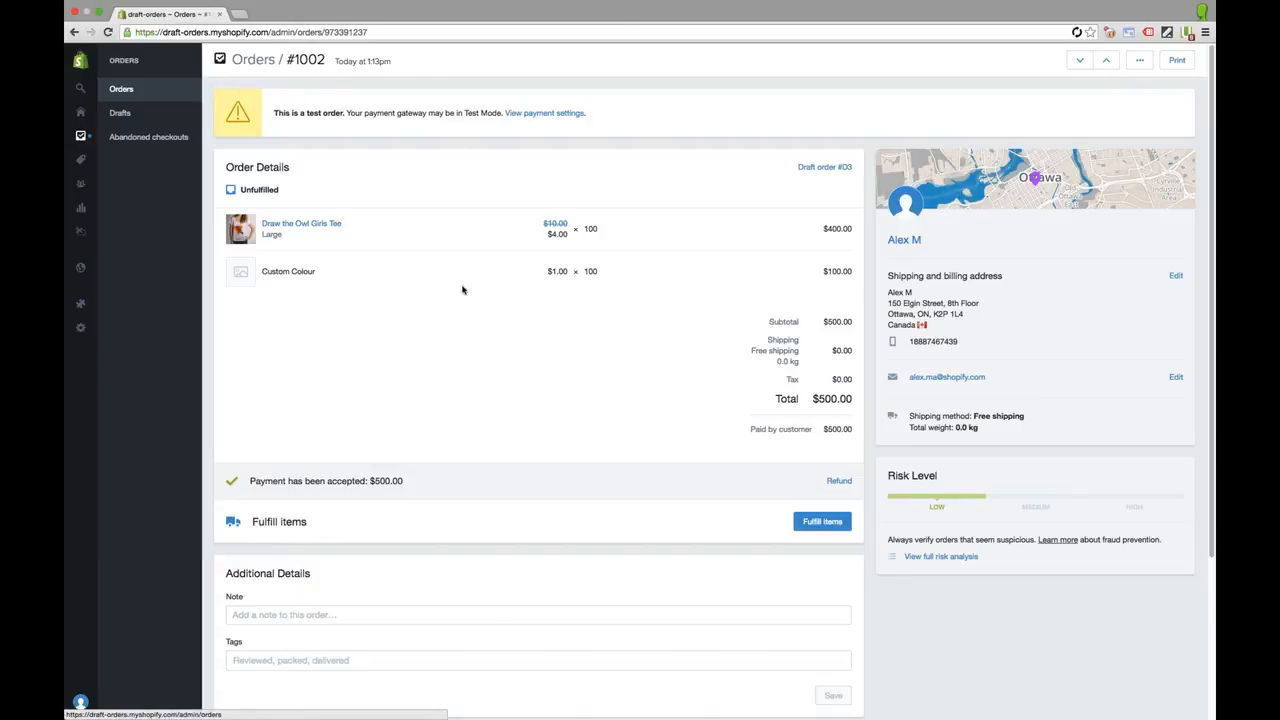
# Scroll down to the paid order's History, then advance to the next presentation slide
pyautogui.scroll(-3, 826, 346)
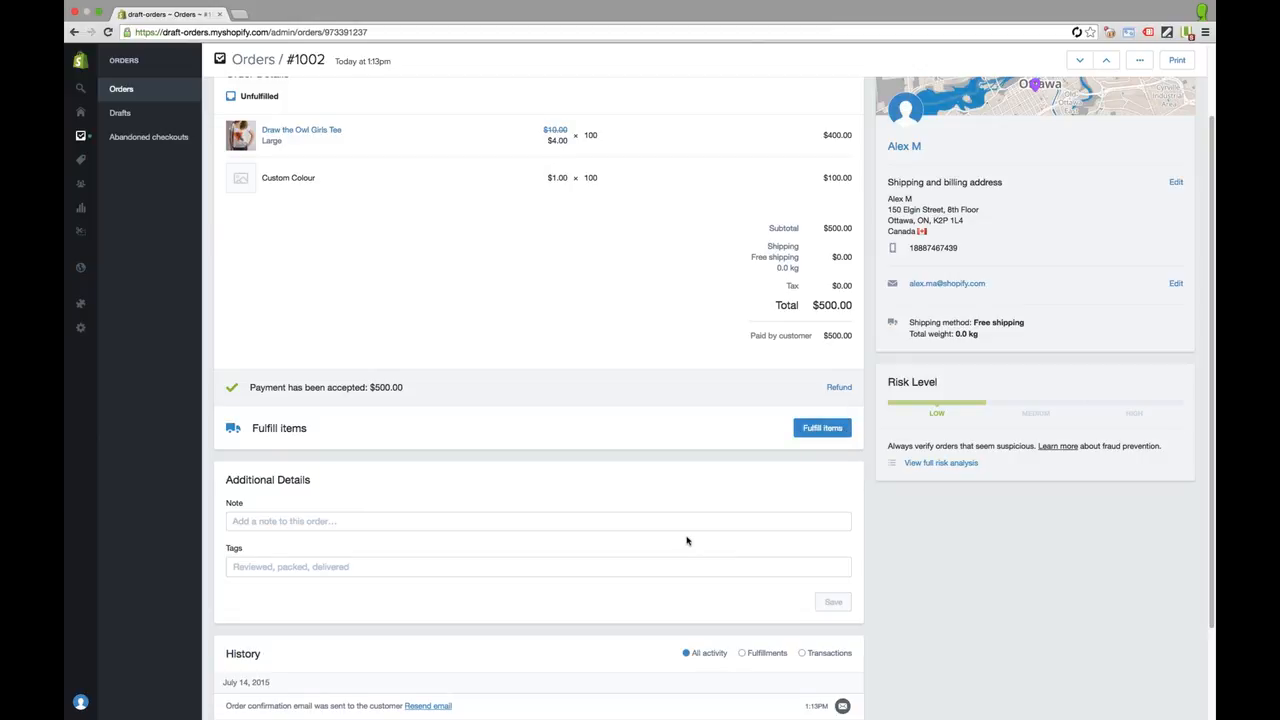
pyautogui.scroll(-3, 686, 541)
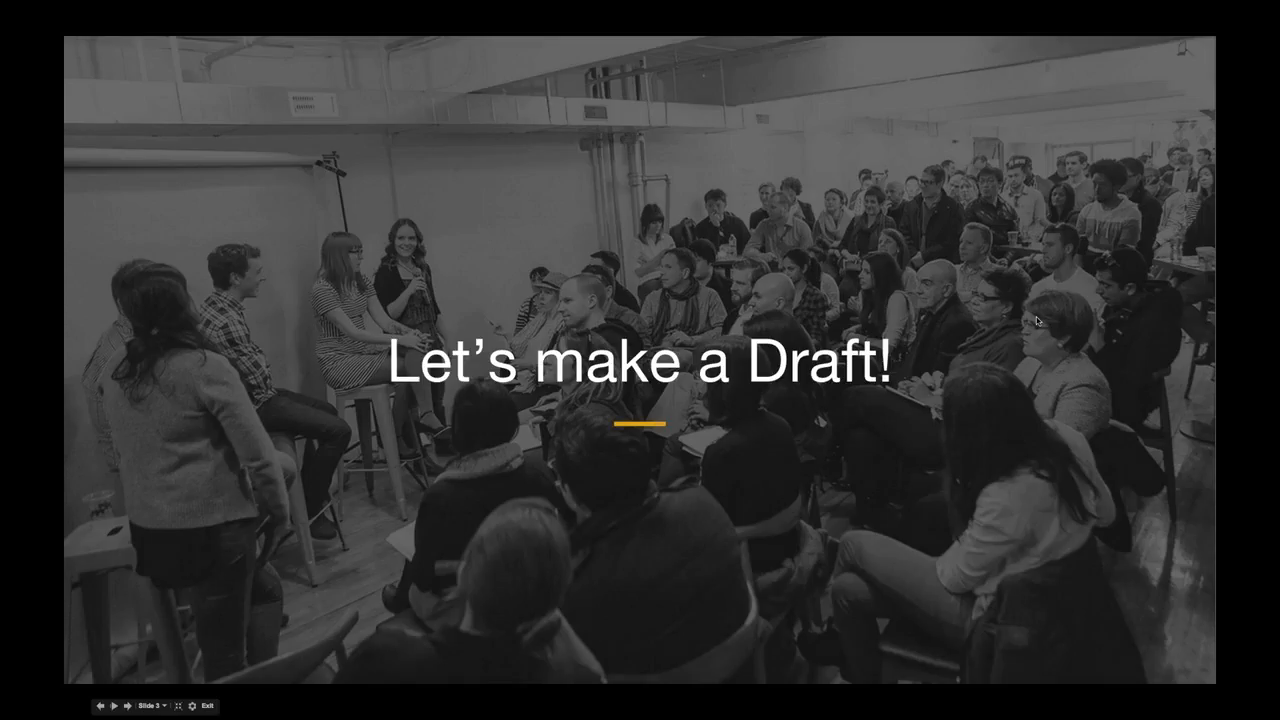
pyautogui.press('Right')
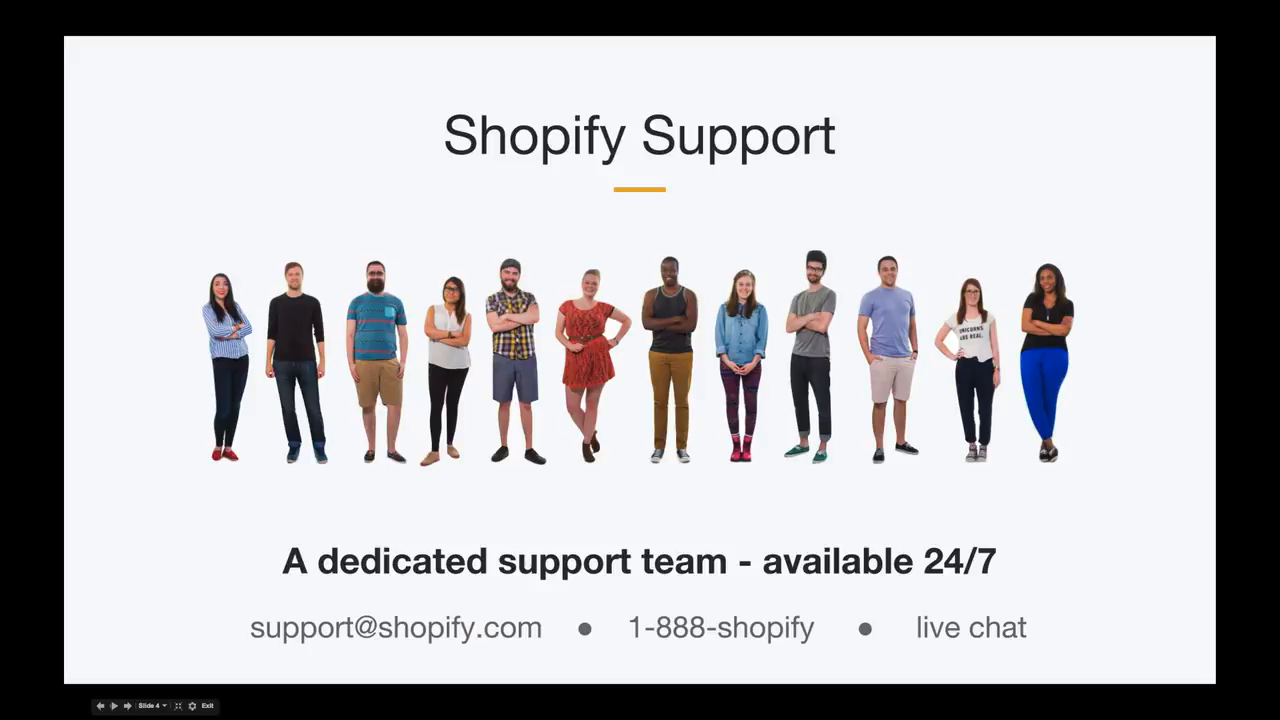